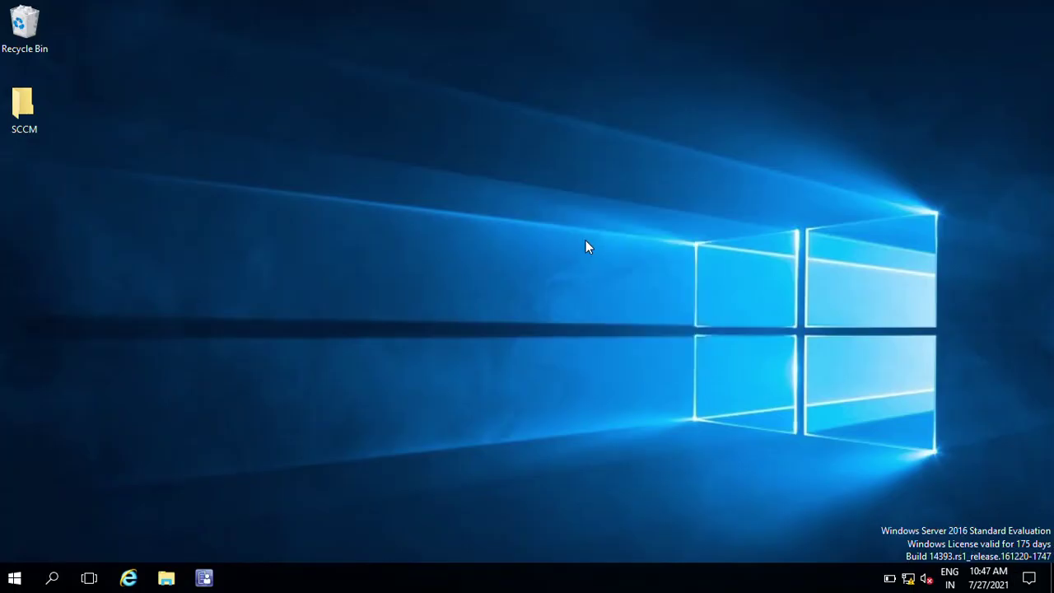
Open the Configuration Manager Console and show the list of device collections.
click(15, 579)
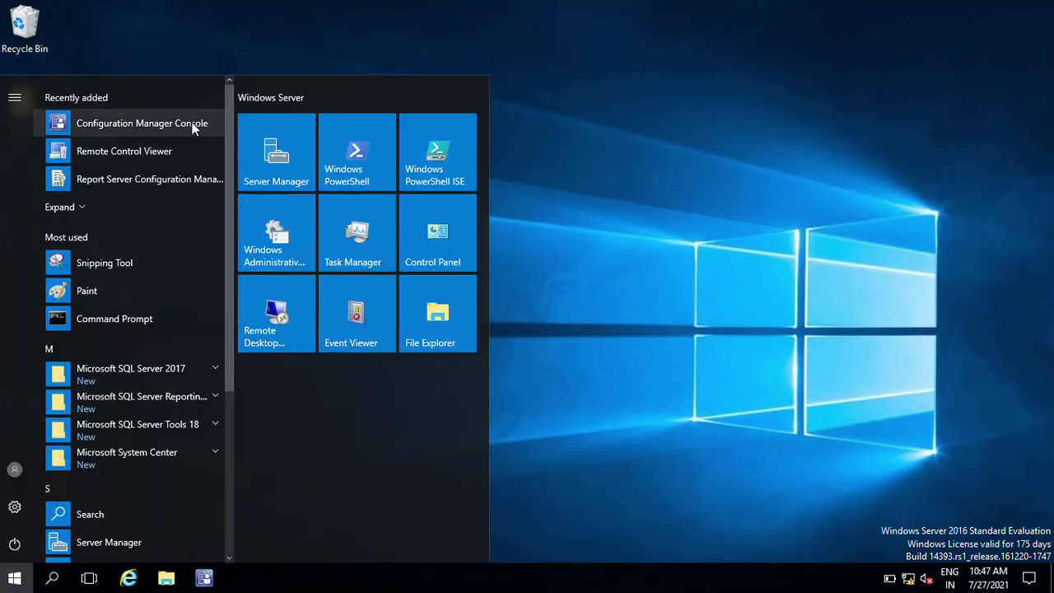
click(194, 128)
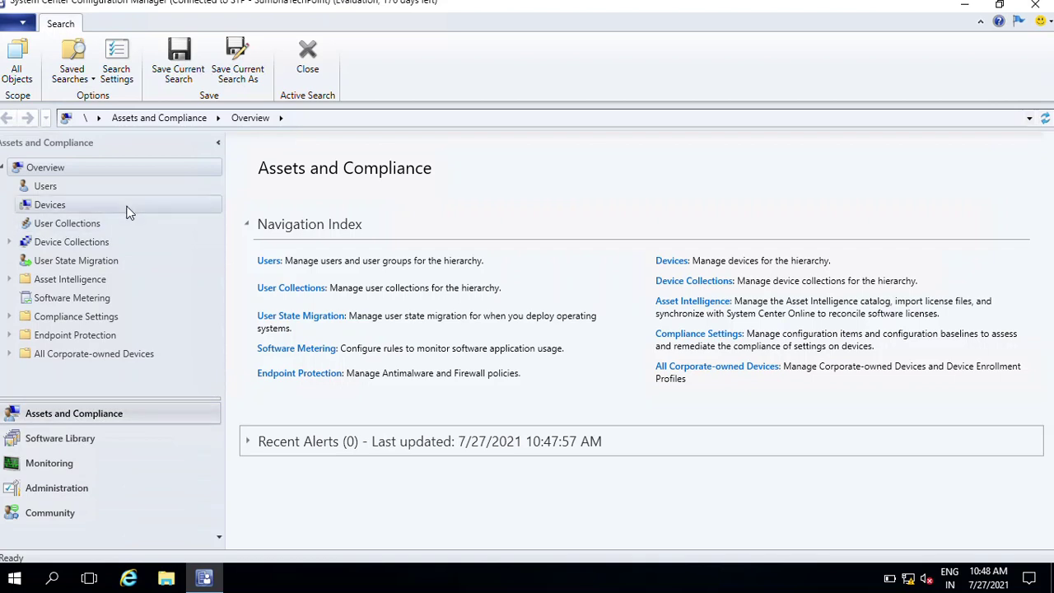
click(87, 243)
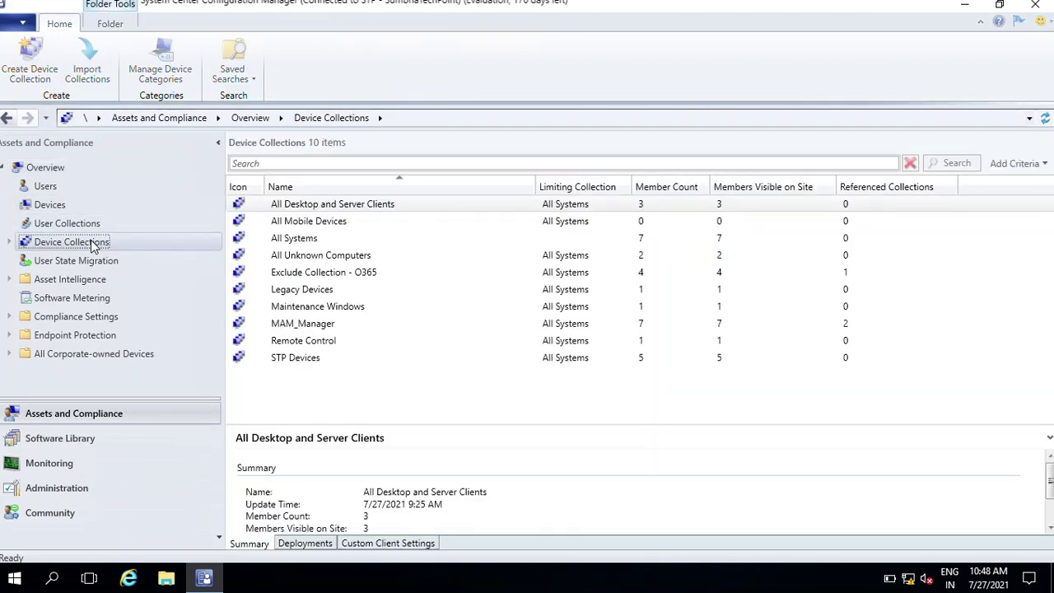
Start a new device collection named Windows Laptops with All Systems as its limiting collection, and proceed to its membership rules.
right_click(93, 245)
click(153, 253)
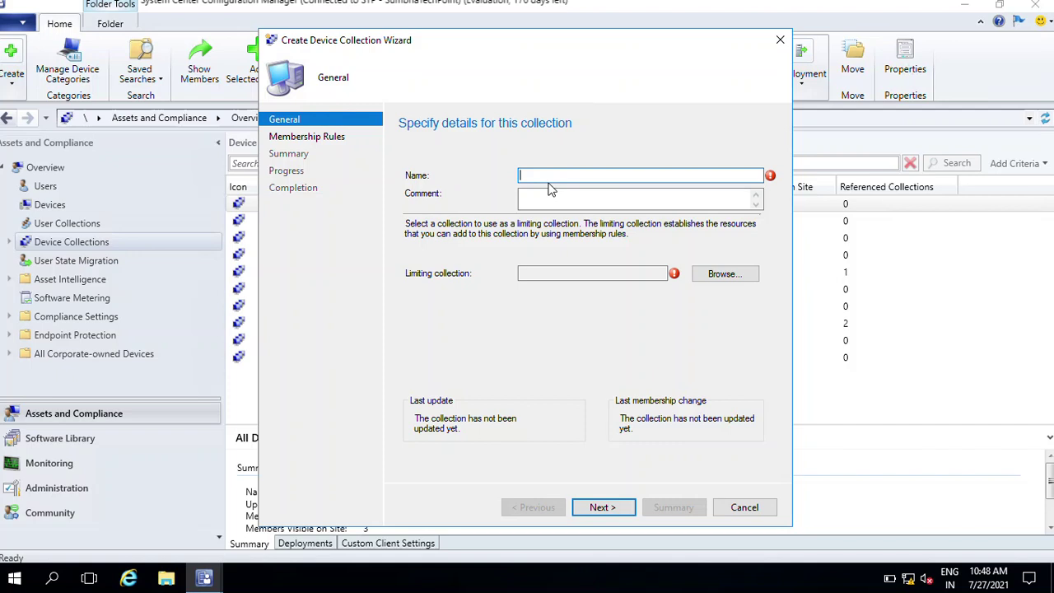
text(Windows Laptops)
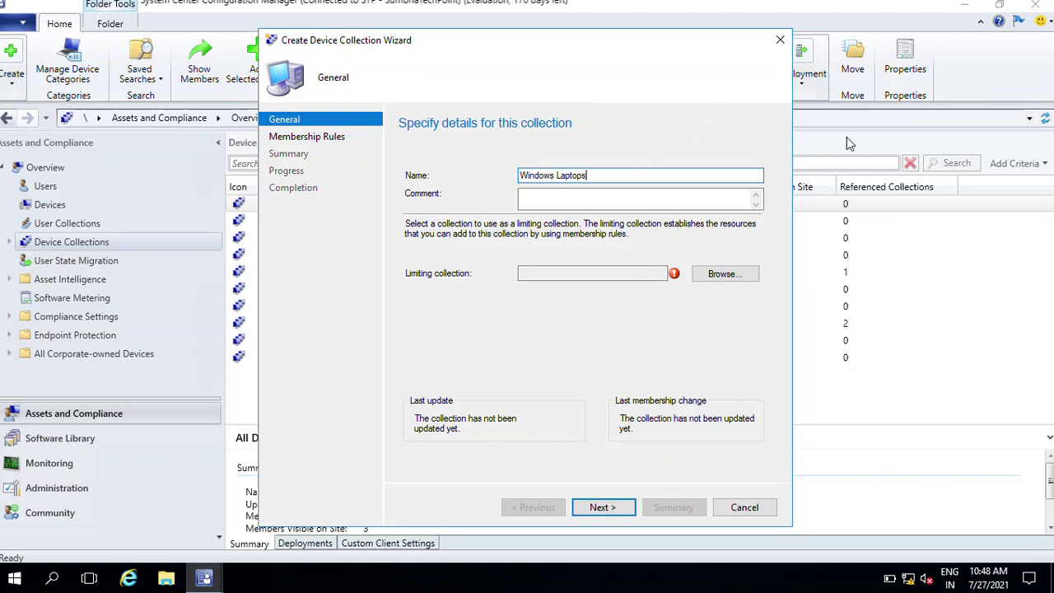
click(748, 276)
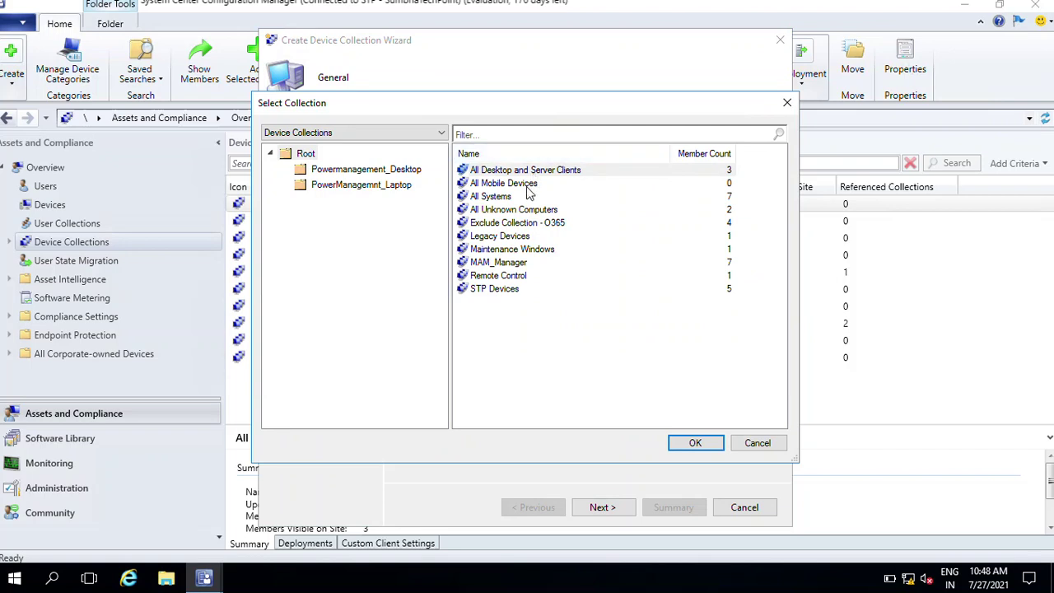
click(508, 198)
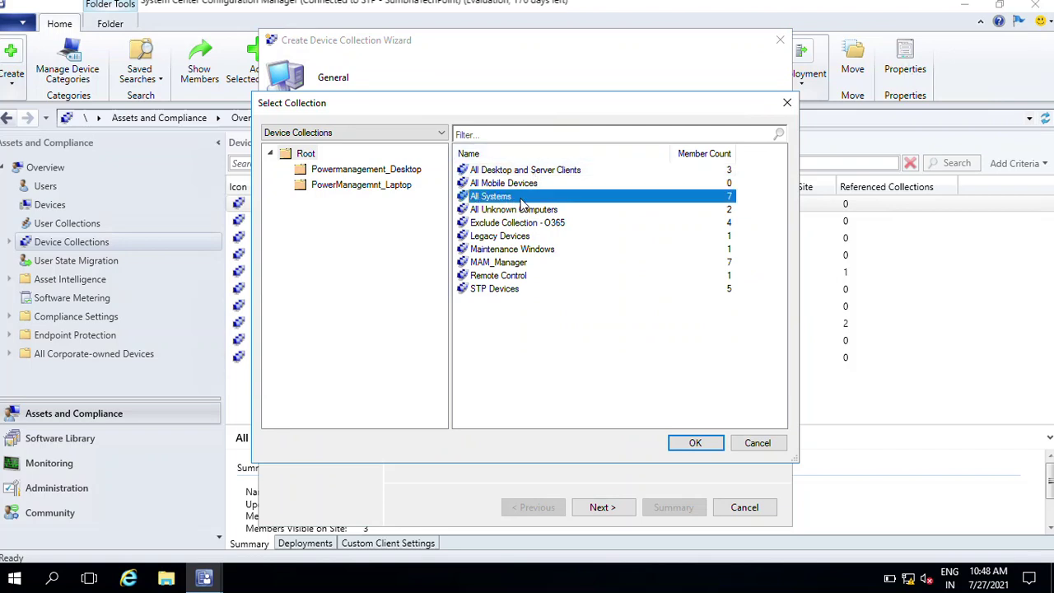
click(710, 448)
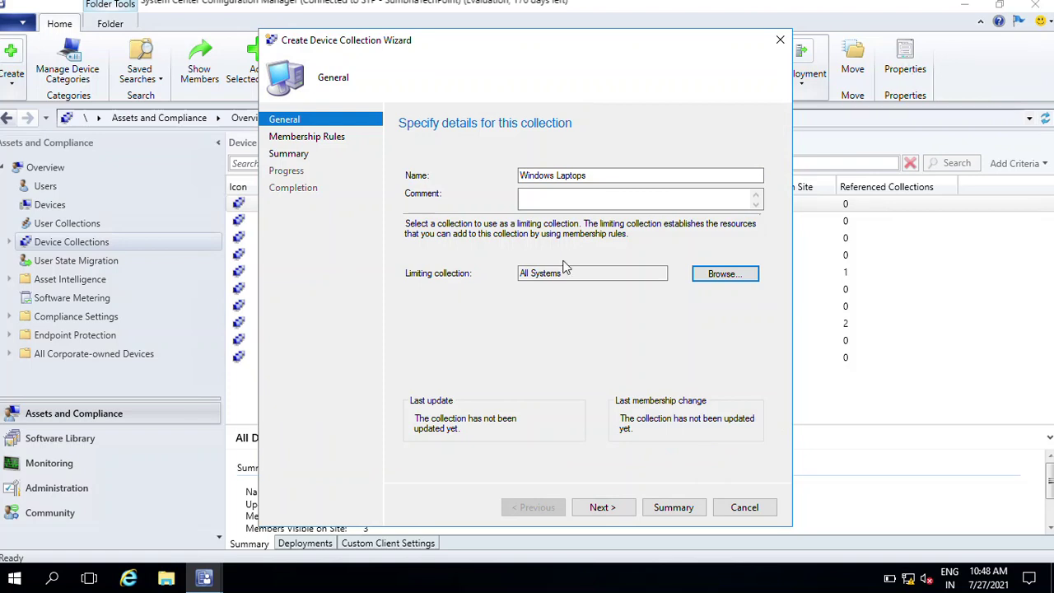
click(614, 510)
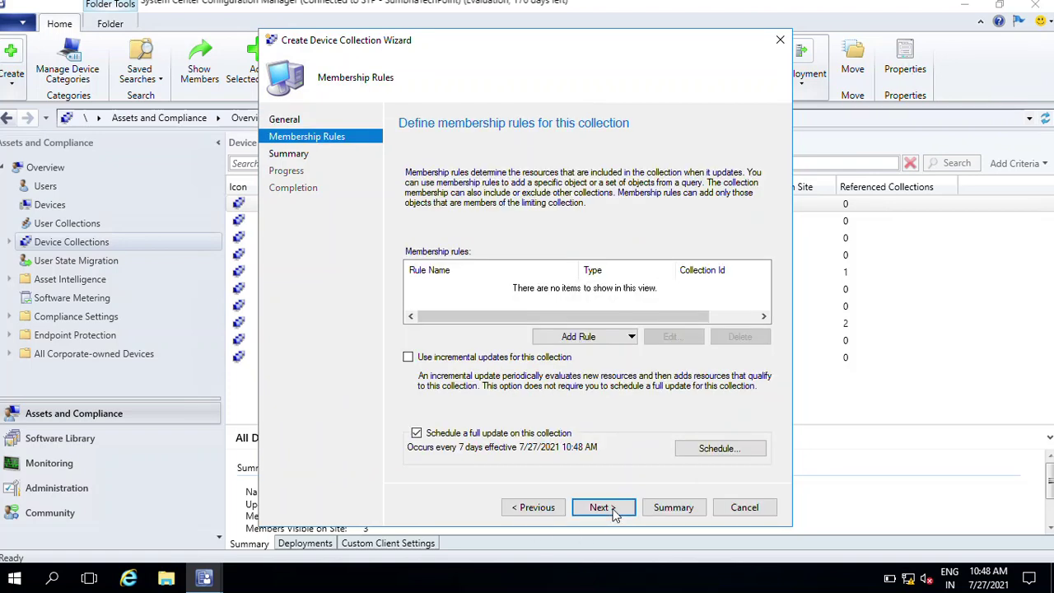
Start a direct membership rule and search for System Resource items by Name with the wildcard value %.
click(631, 338)
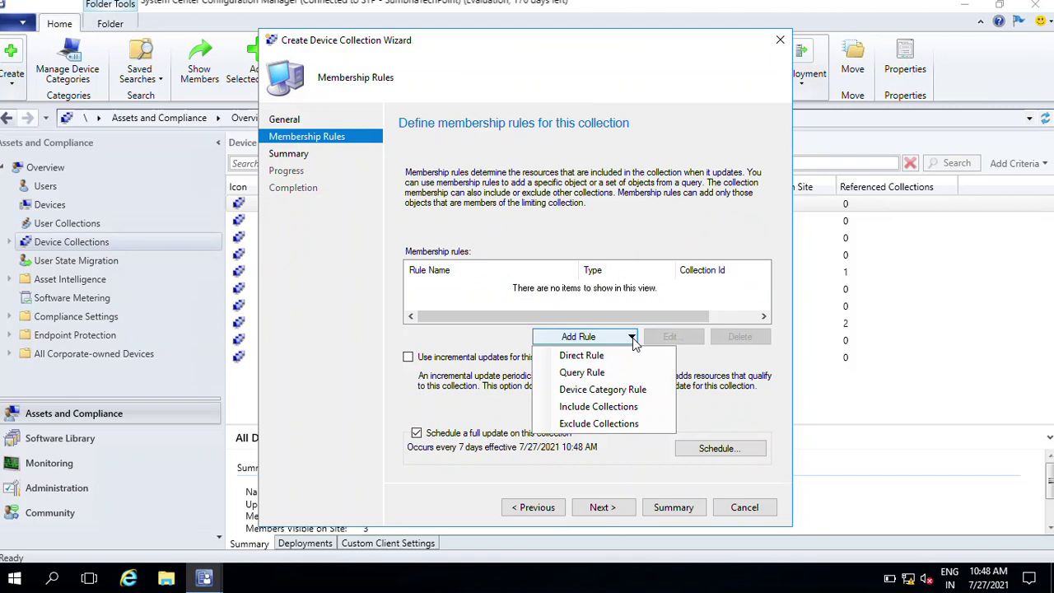
click(611, 355)
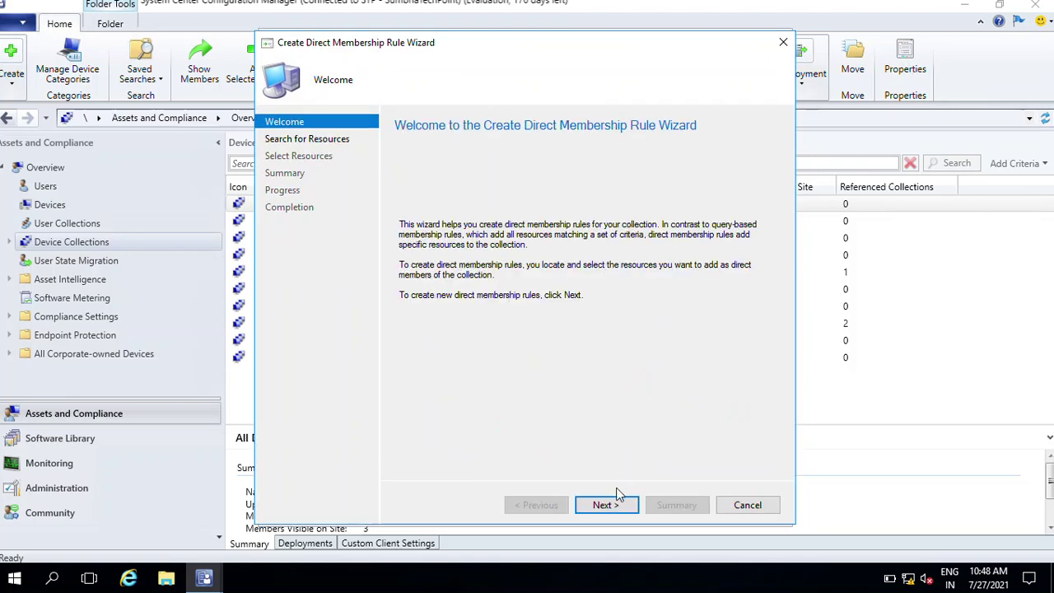
click(609, 504)
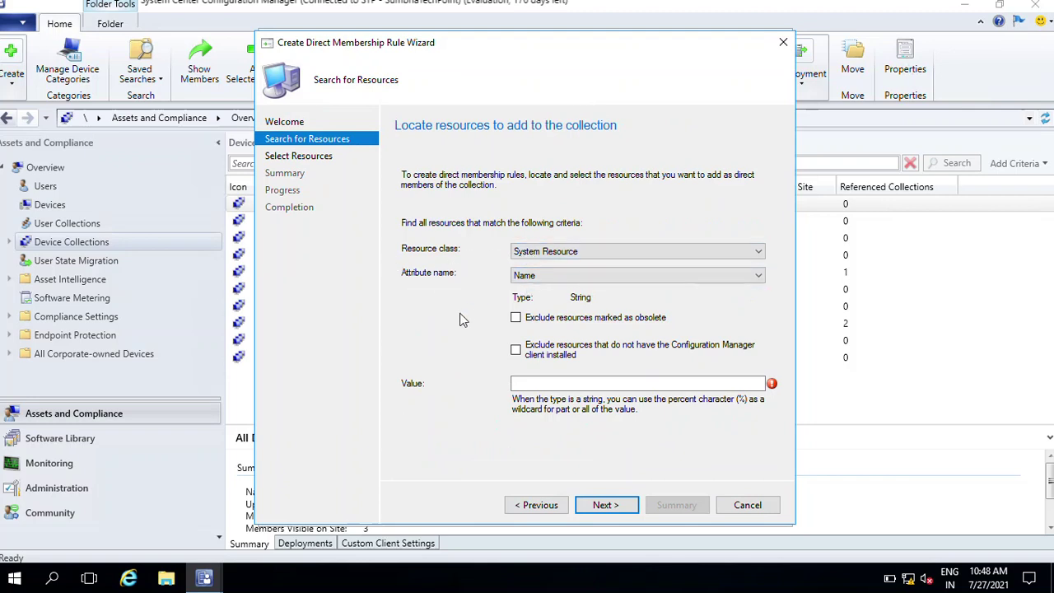
click(578, 384)
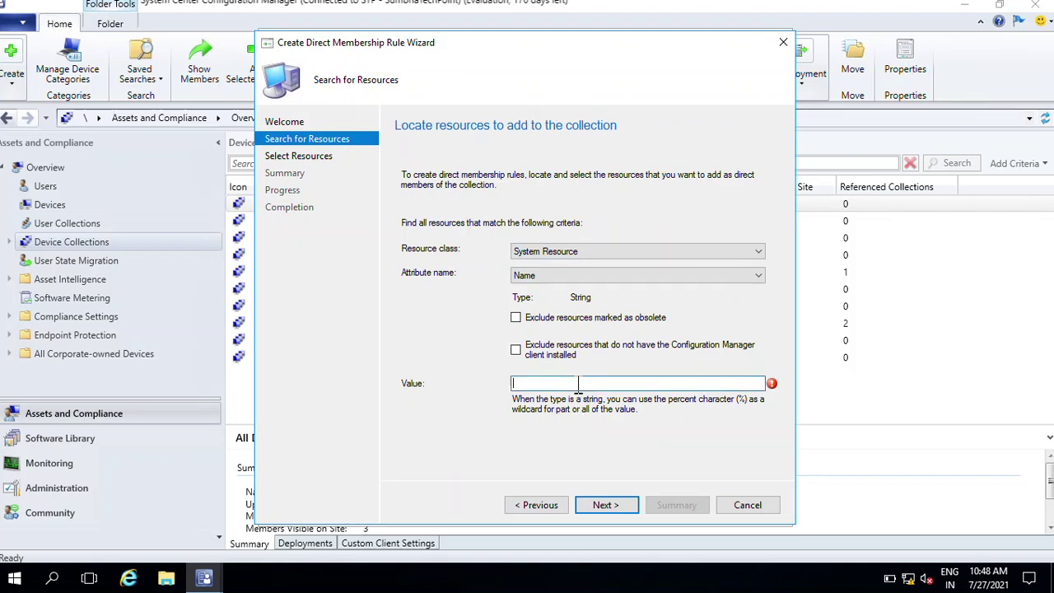
text(%)
click(603, 506)
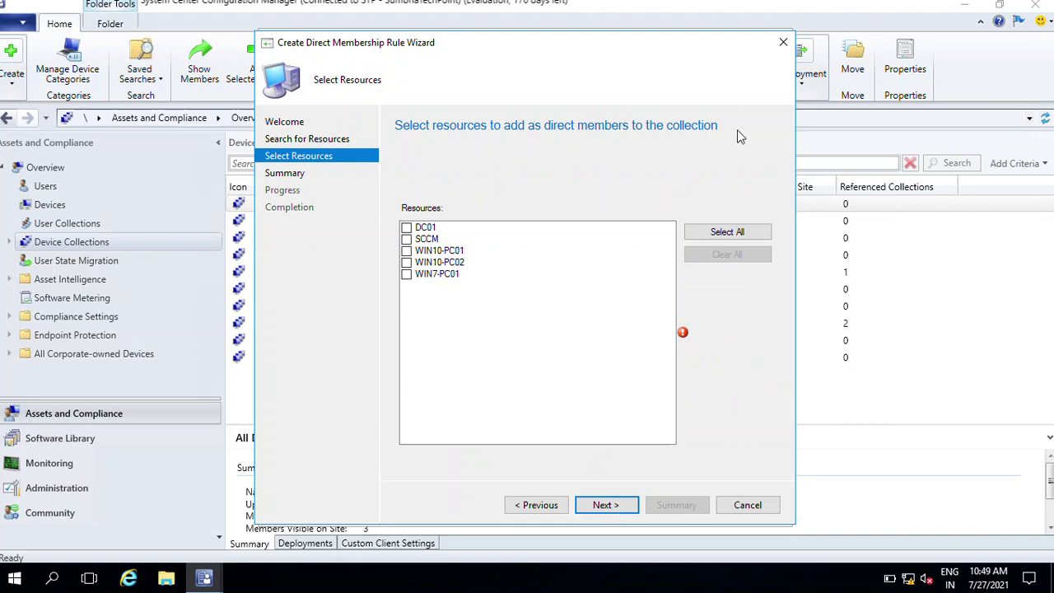
Select WIN10-PC02 as the direct member and complete the membership rule.
click(406, 264)
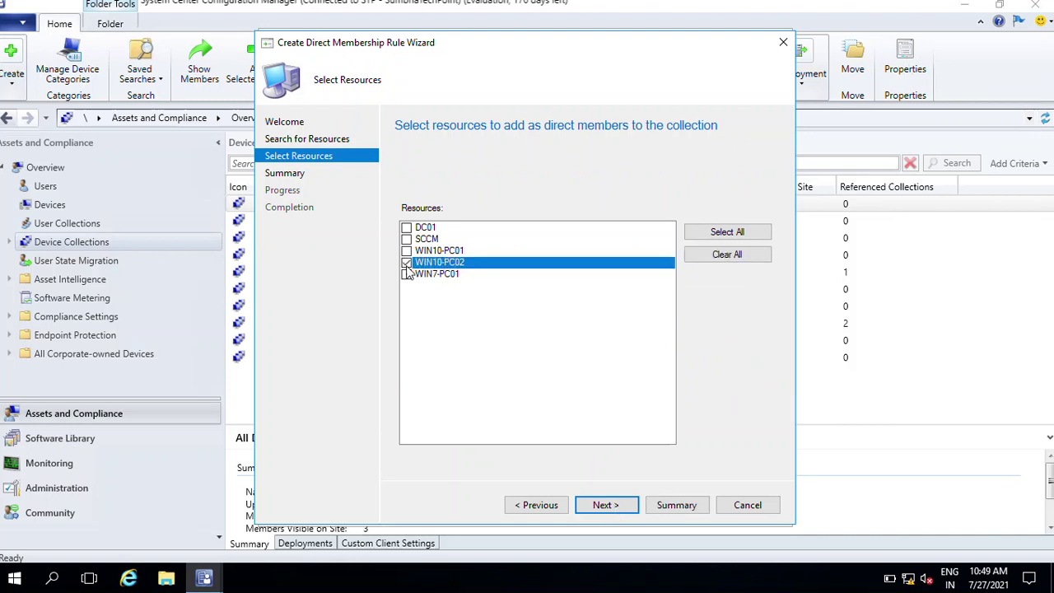
click(611, 508)
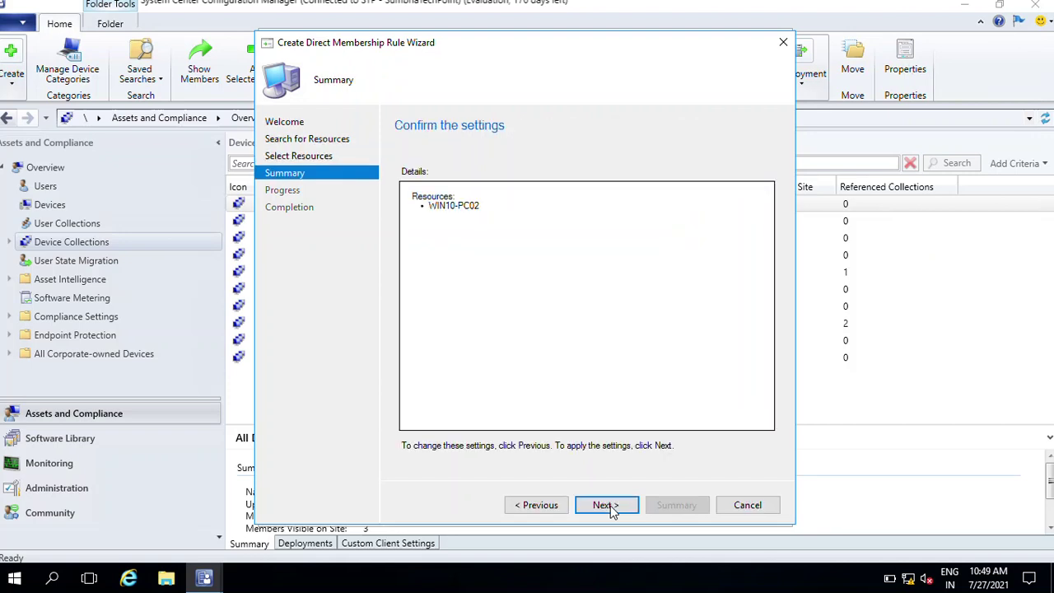
click(611, 507)
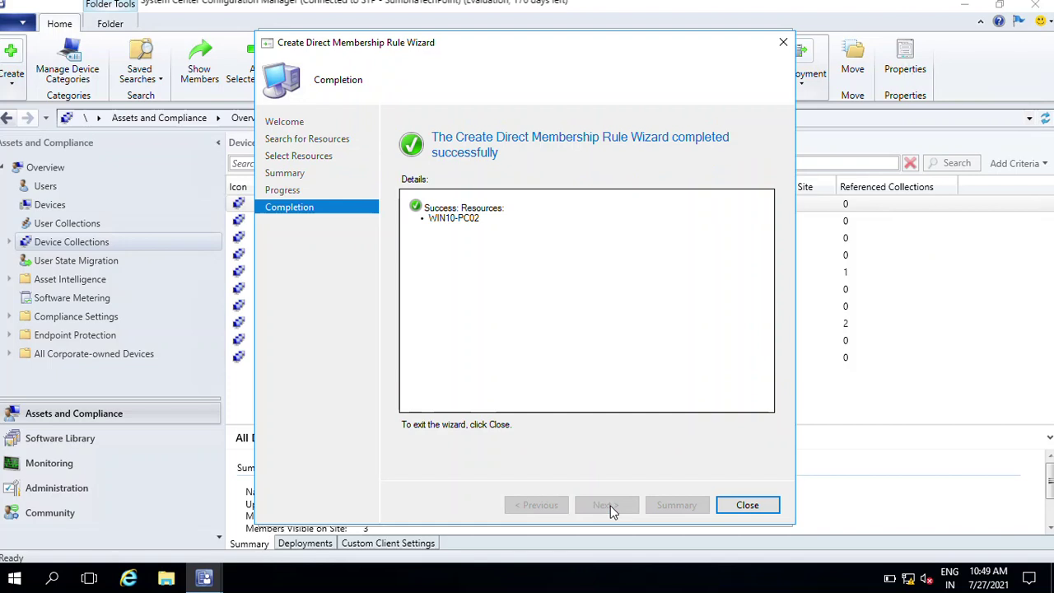
click(747, 506)
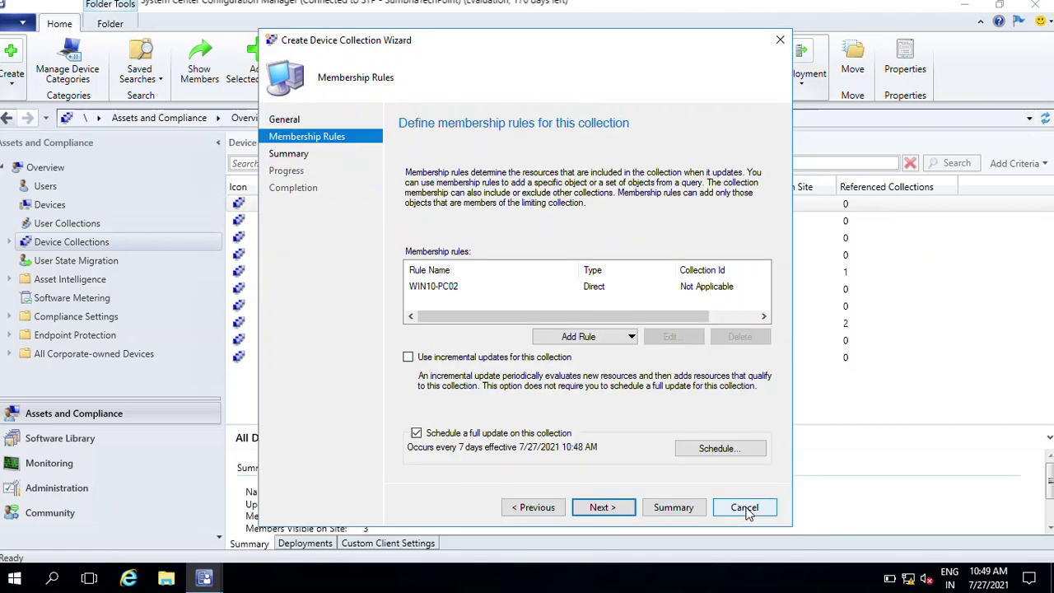
Accept the collection settings and finish creating the Windows Laptops device collection.
click(618, 508)
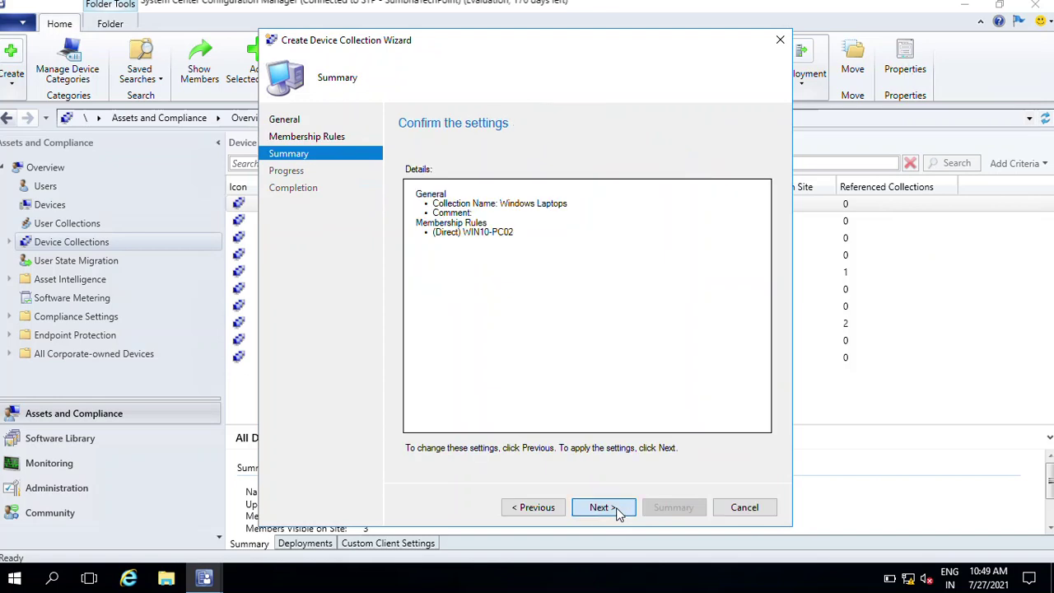
click(617, 509)
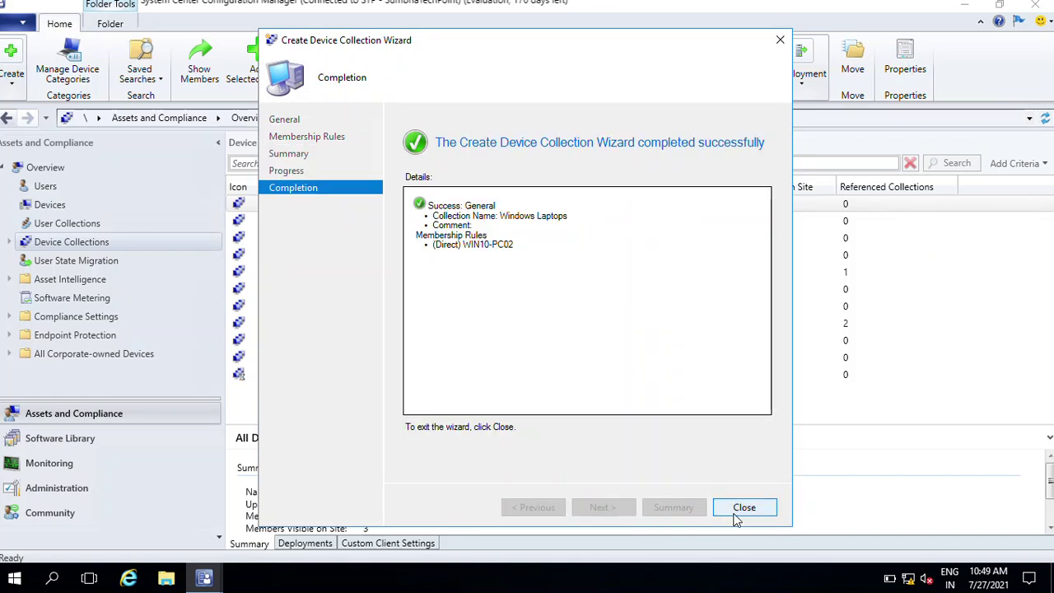
click(743, 506)
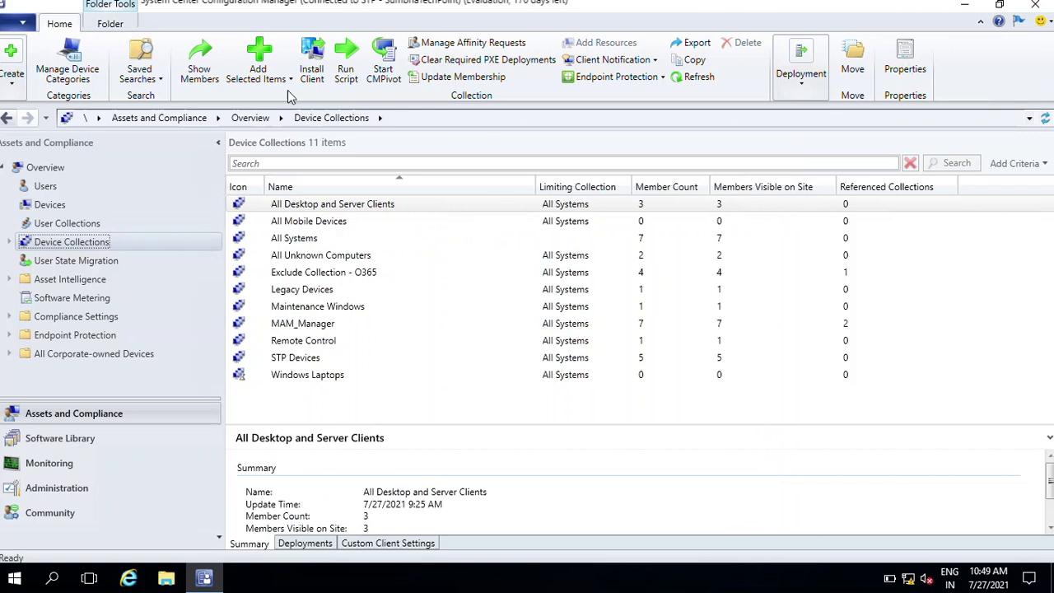
Open the Windows Laptops collection and check which devices are its members.
click(306, 377)
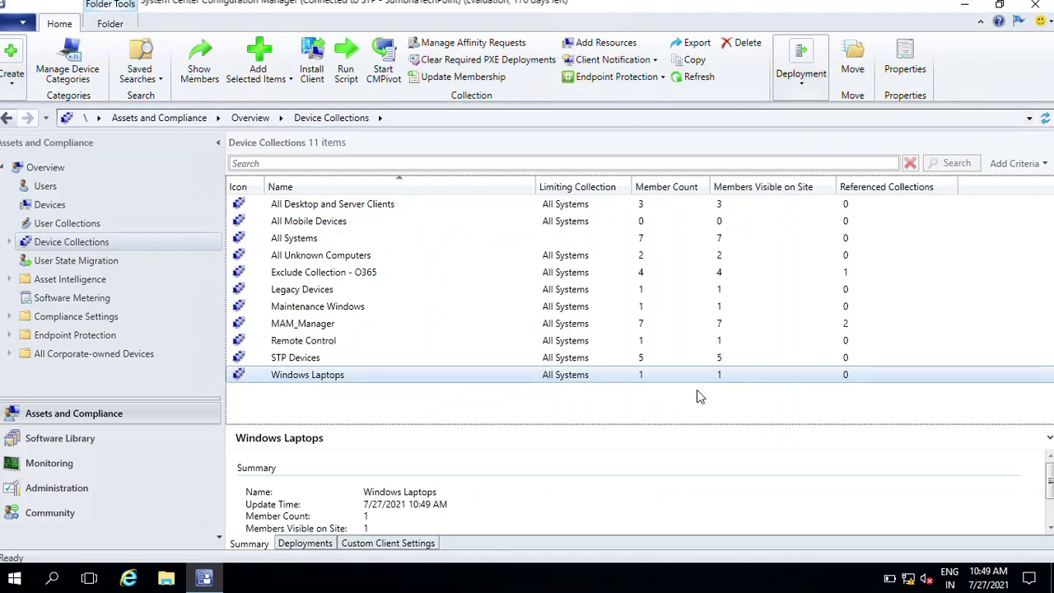
double_click(600, 377)
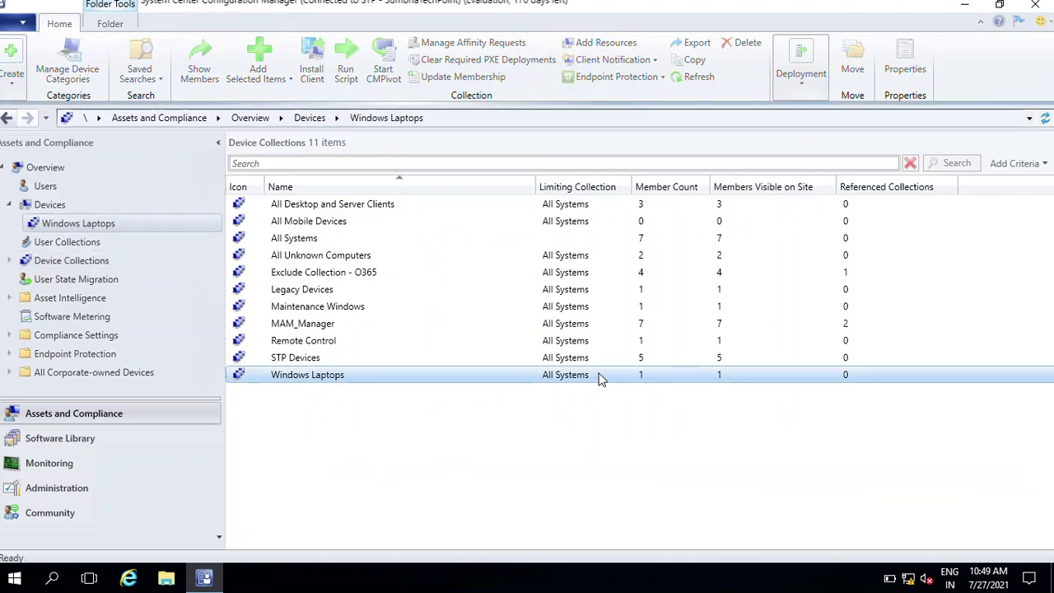
click(284, 212)
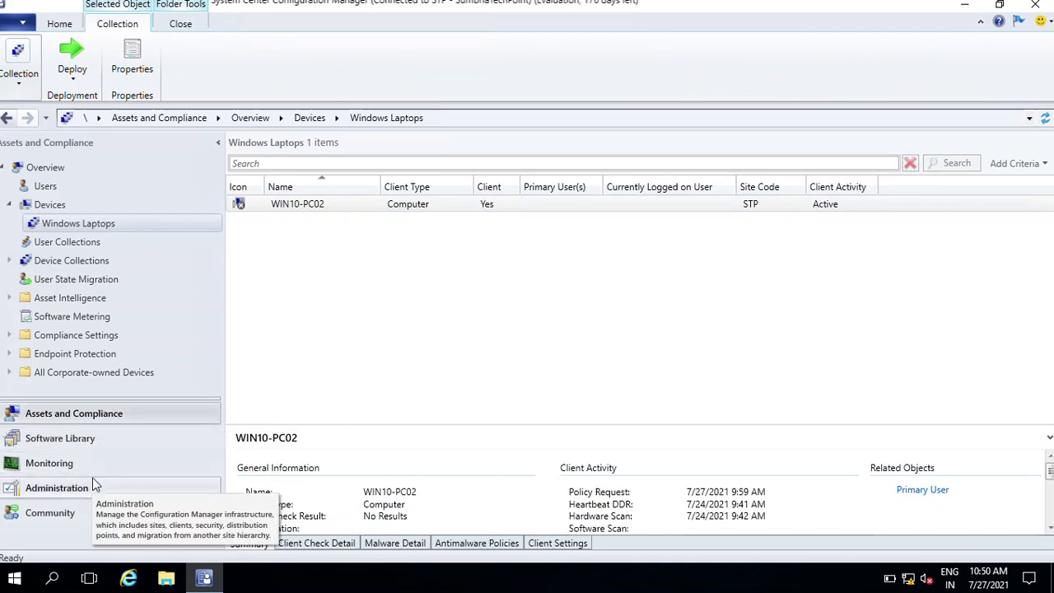
Open the Applications list in the Software Library and view the deployment types of 7-Zip 19.00 x64.
click(122, 445)
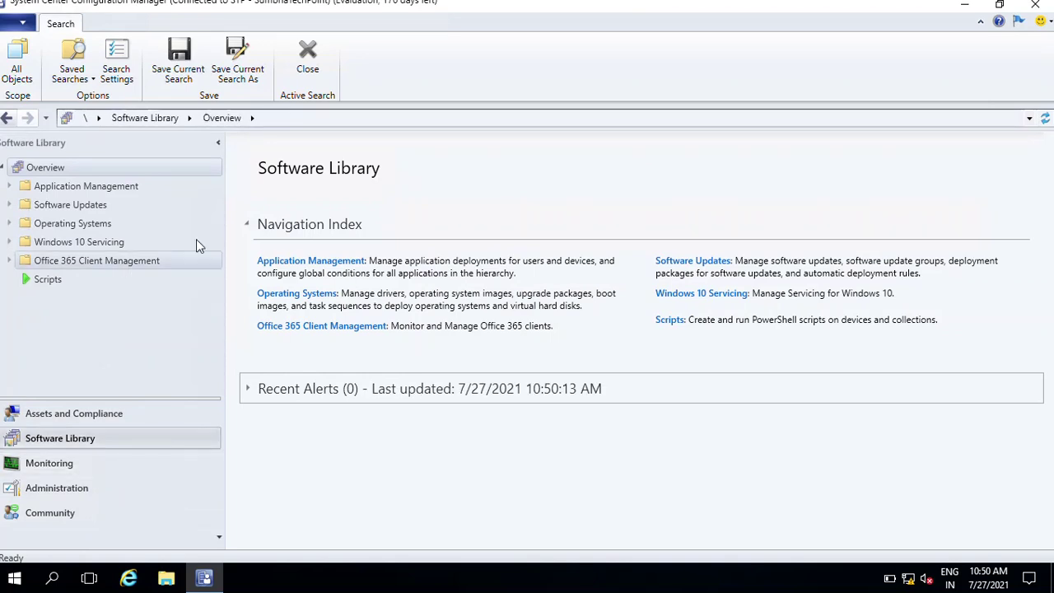
click(9, 187)
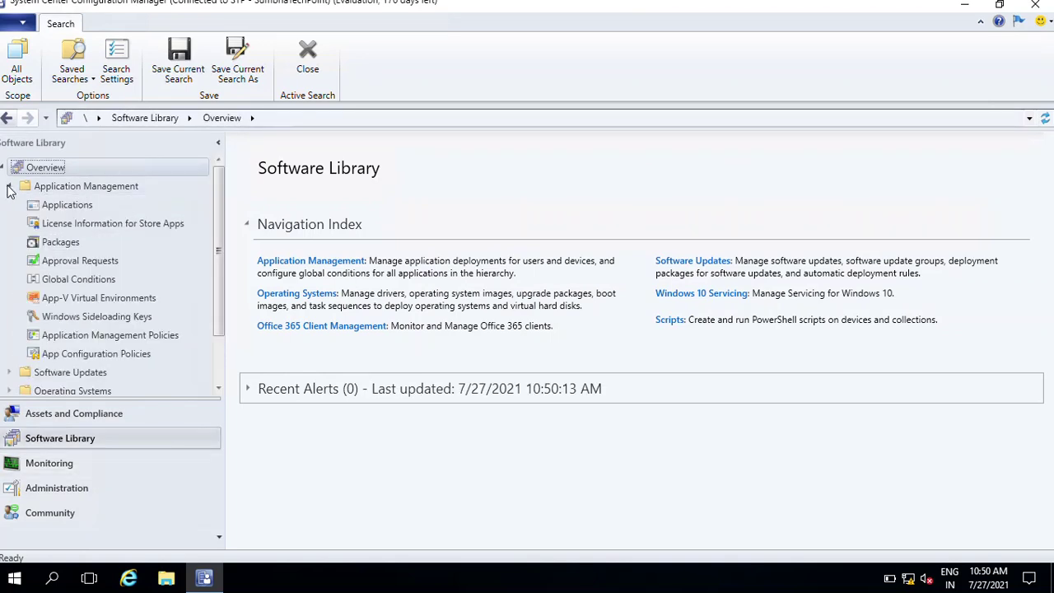
click(83, 208)
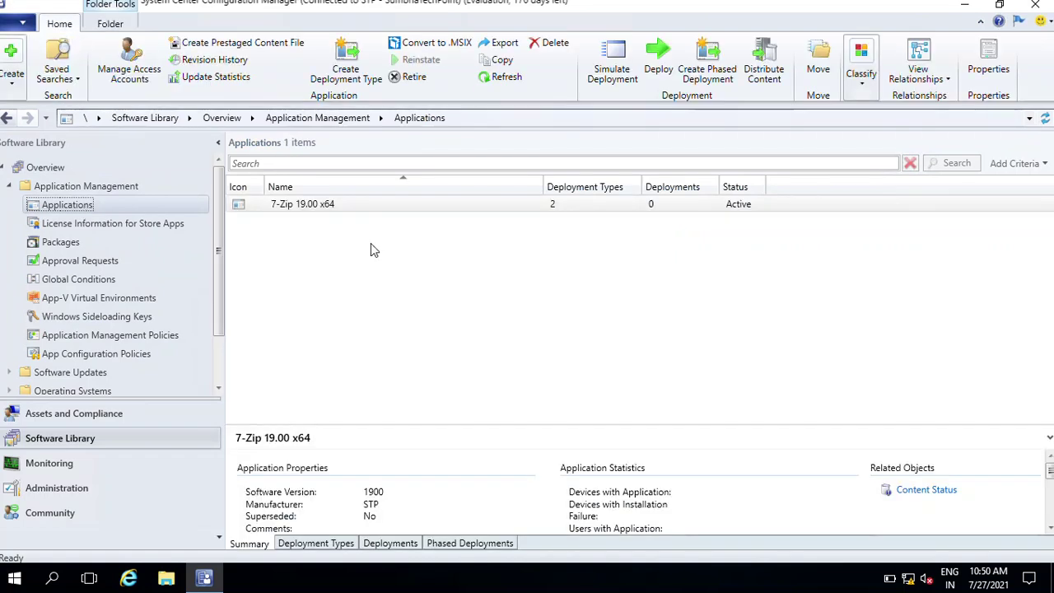
click(310, 209)
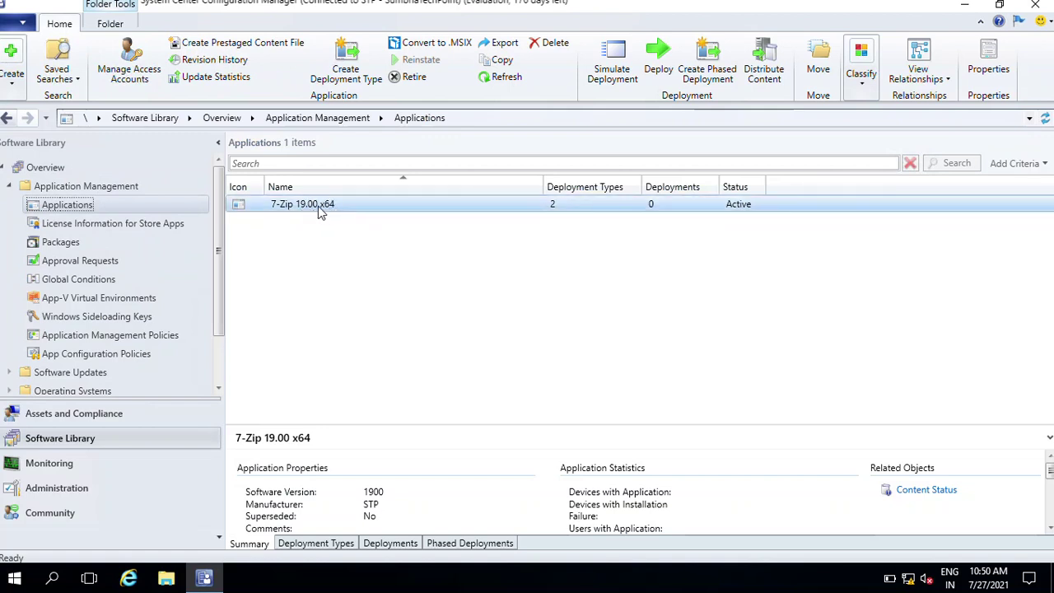
click(317, 543)
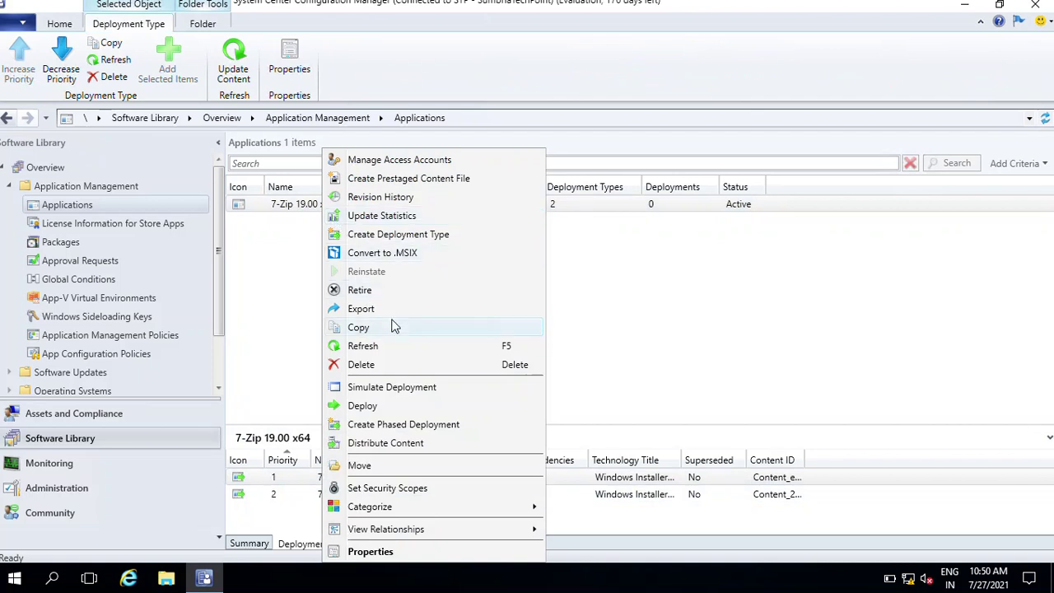
Start deploying 7-Zip 19.00 x64 and choose the Windows Laptops device collection as the deployment target.
click(412, 406)
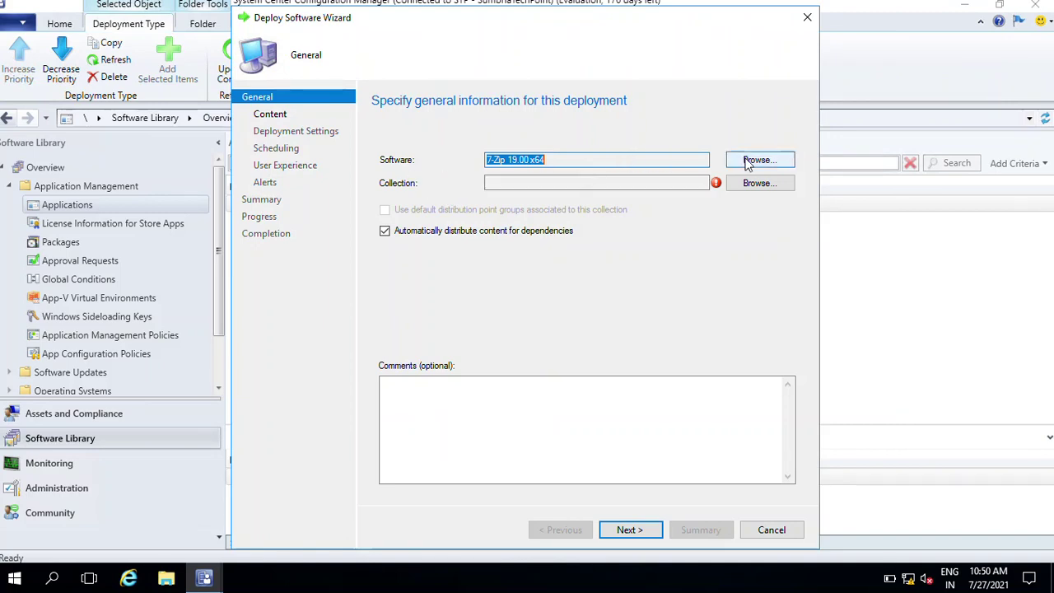
click(770, 189)
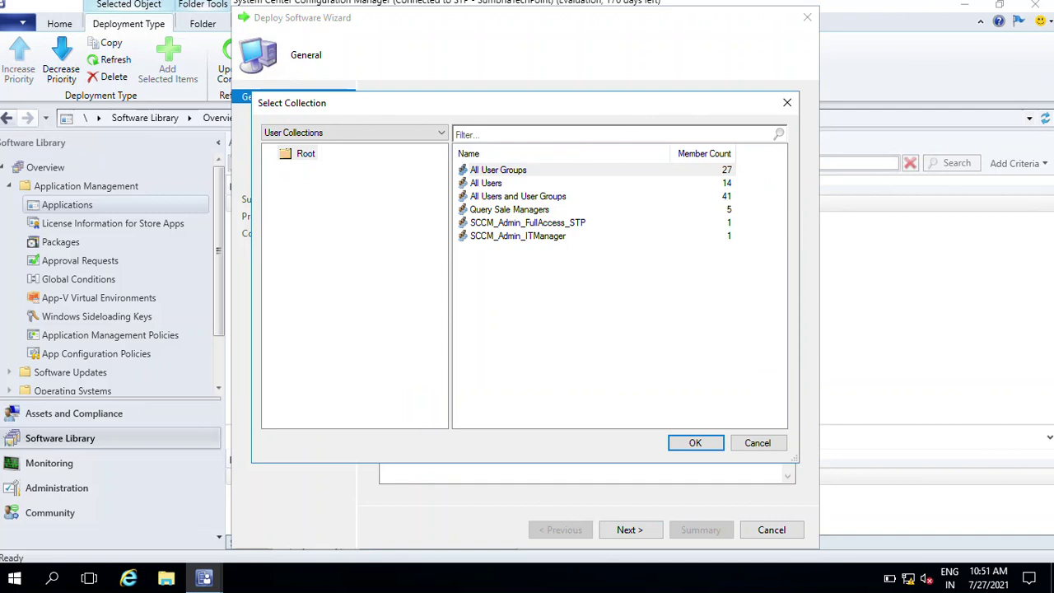
click(442, 136)
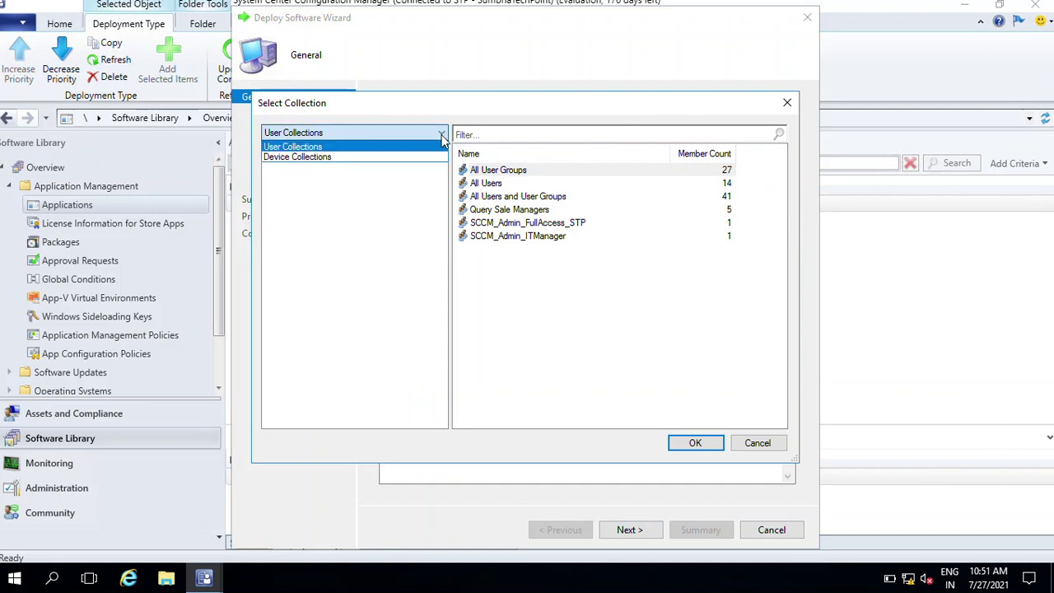
click(342, 158)
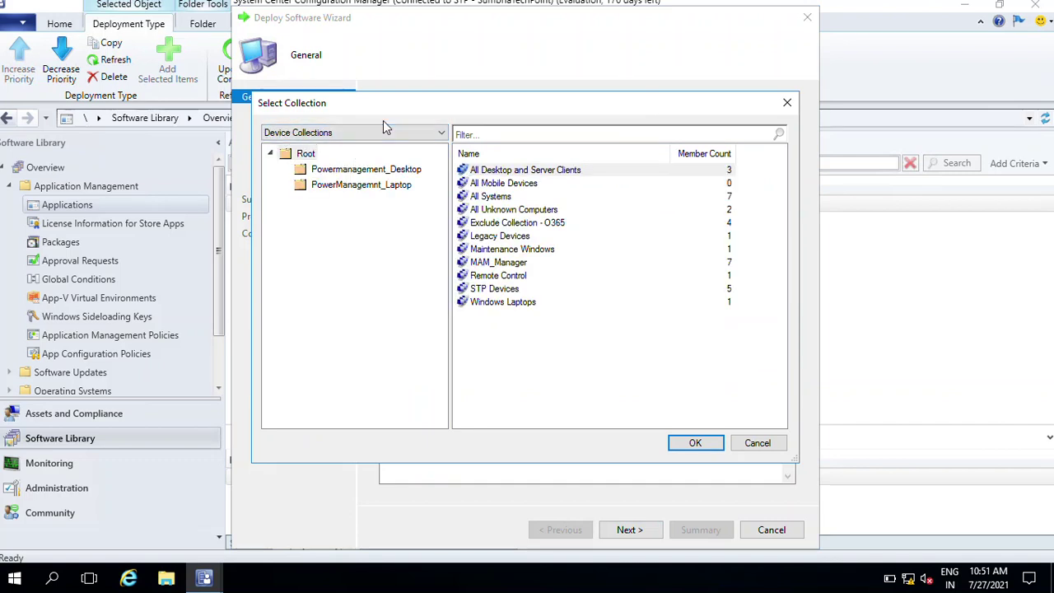
click(484, 304)
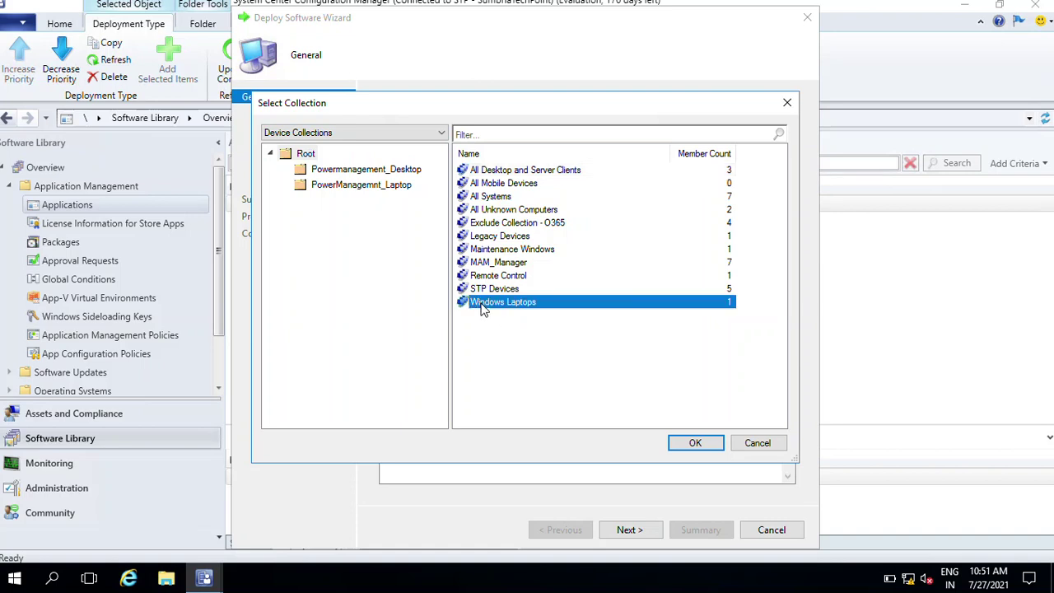
click(696, 445)
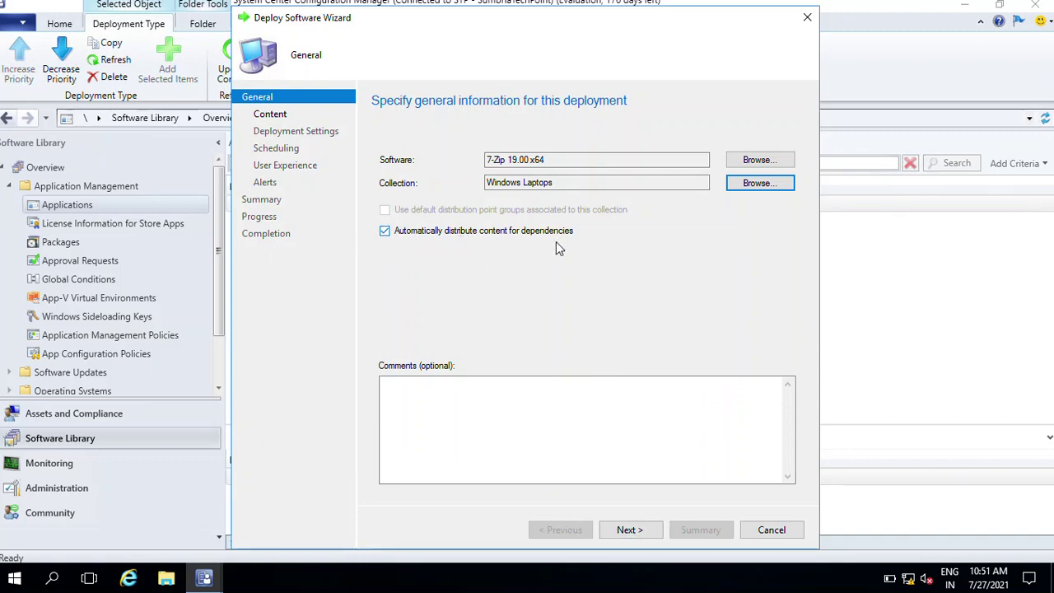
Accept the general deployment settings and add the SCCM.STP.IN distribution point as the content destination.
click(629, 530)
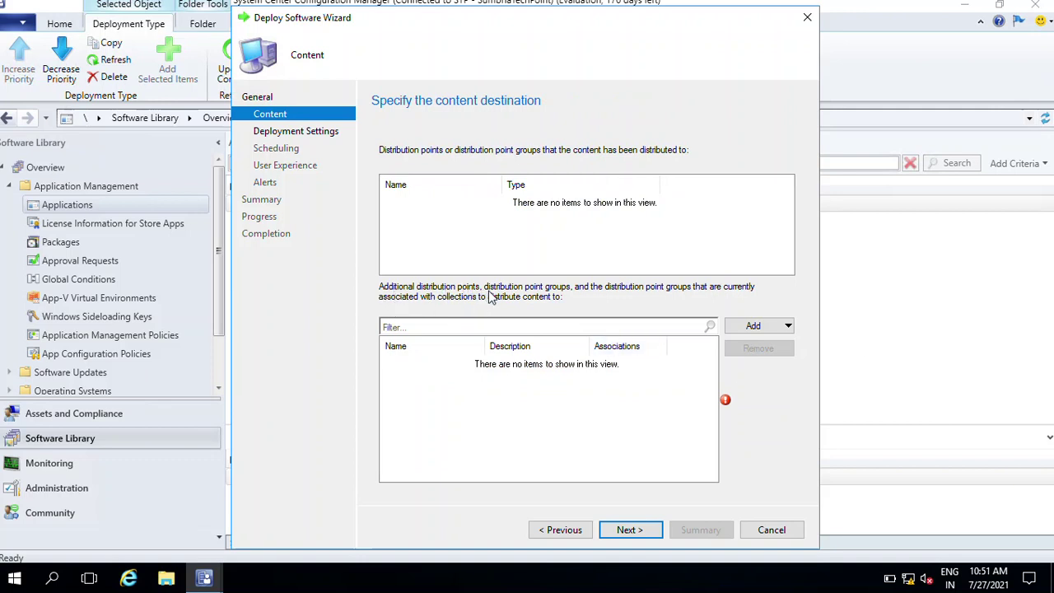
click(789, 327)
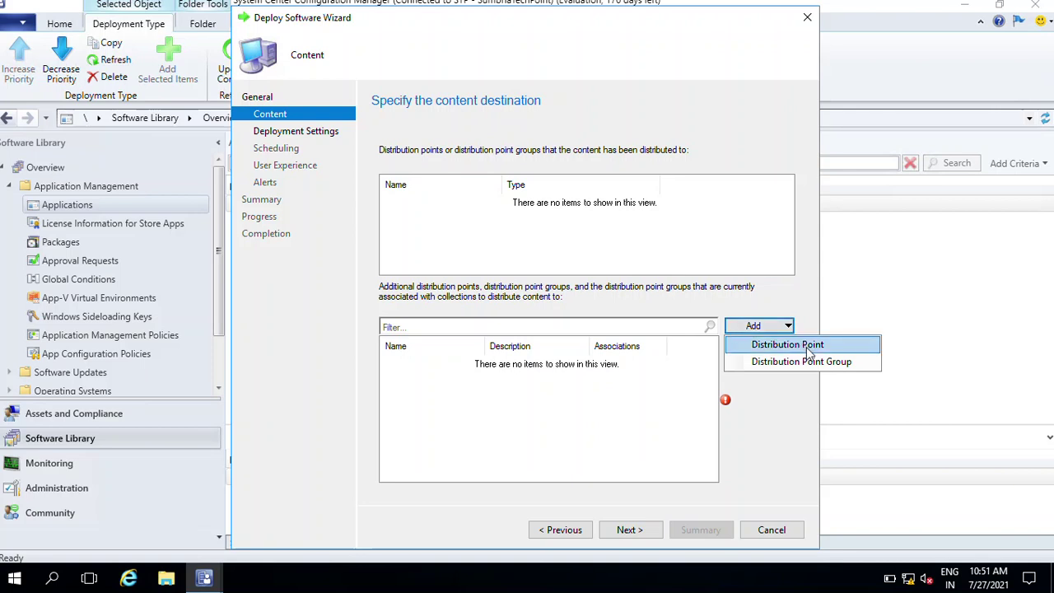
click(805, 347)
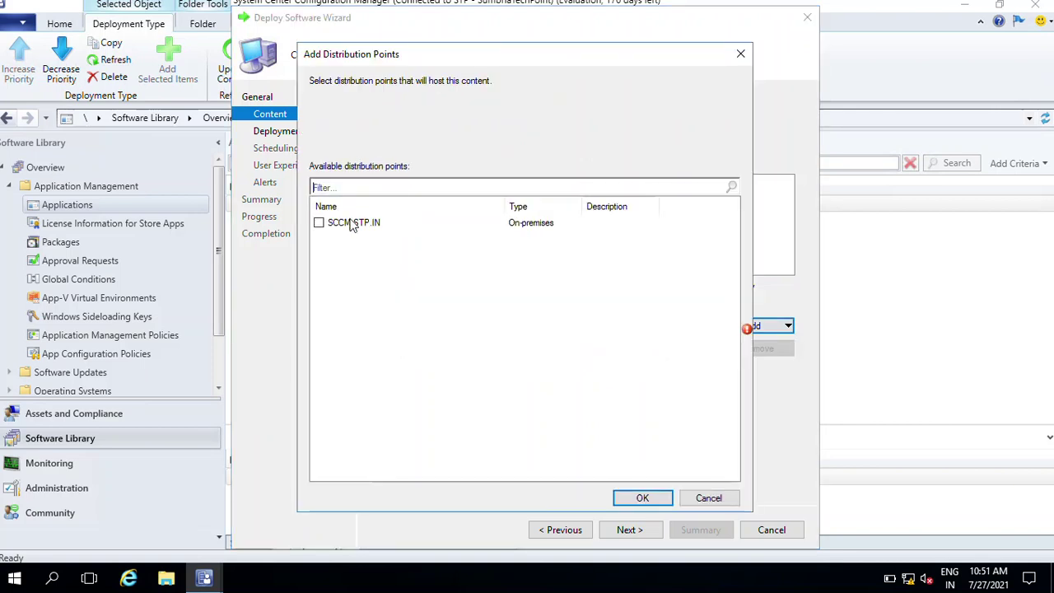
click(318, 223)
click(637, 497)
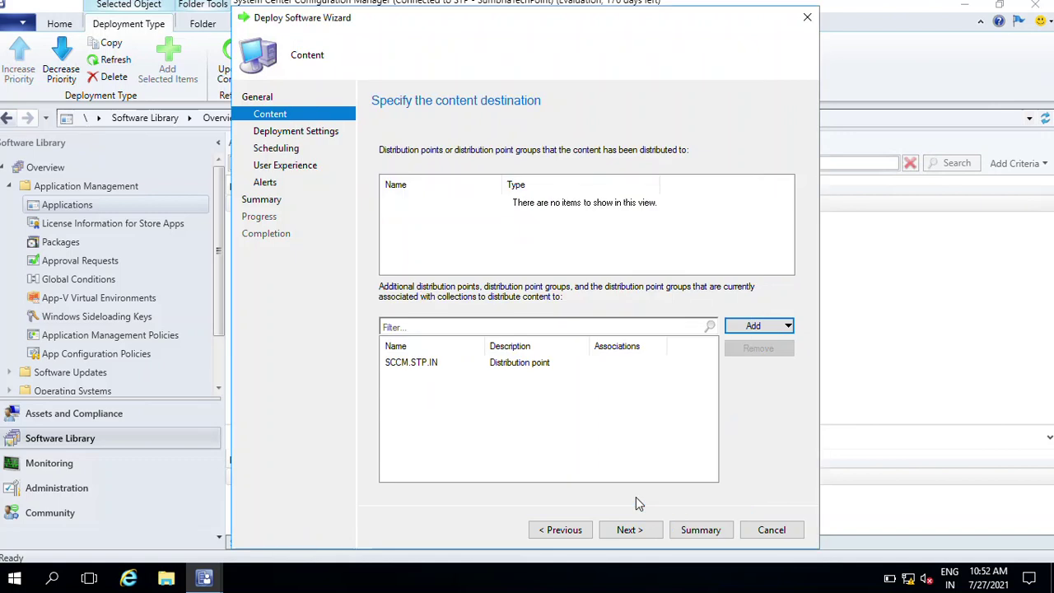
click(636, 531)
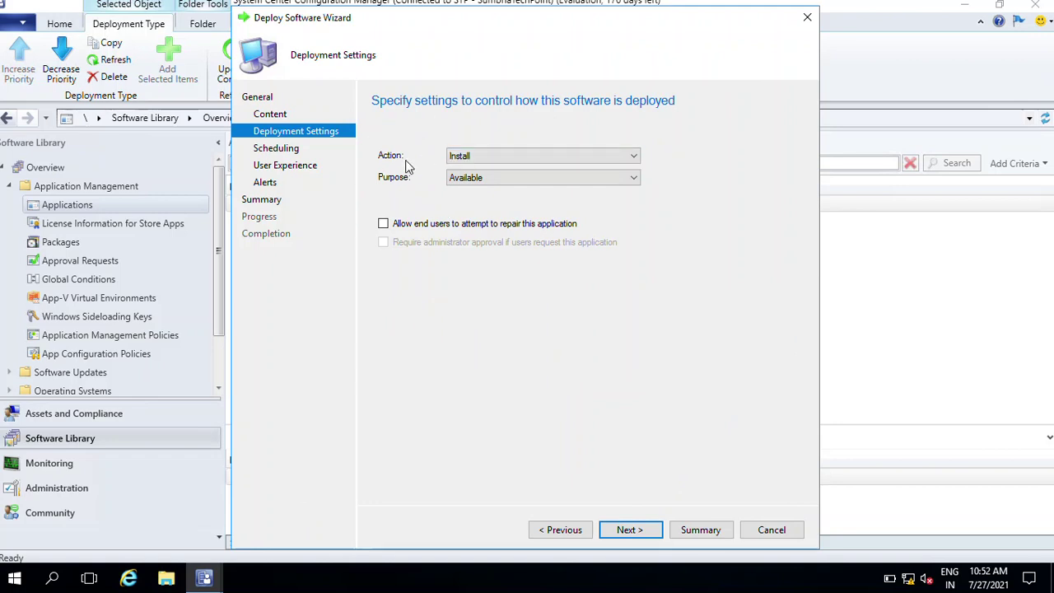
Check the choices for action and purpose, and keep the deployment as Install and Available.
click(504, 160)
click(504, 158)
click(587, 181)
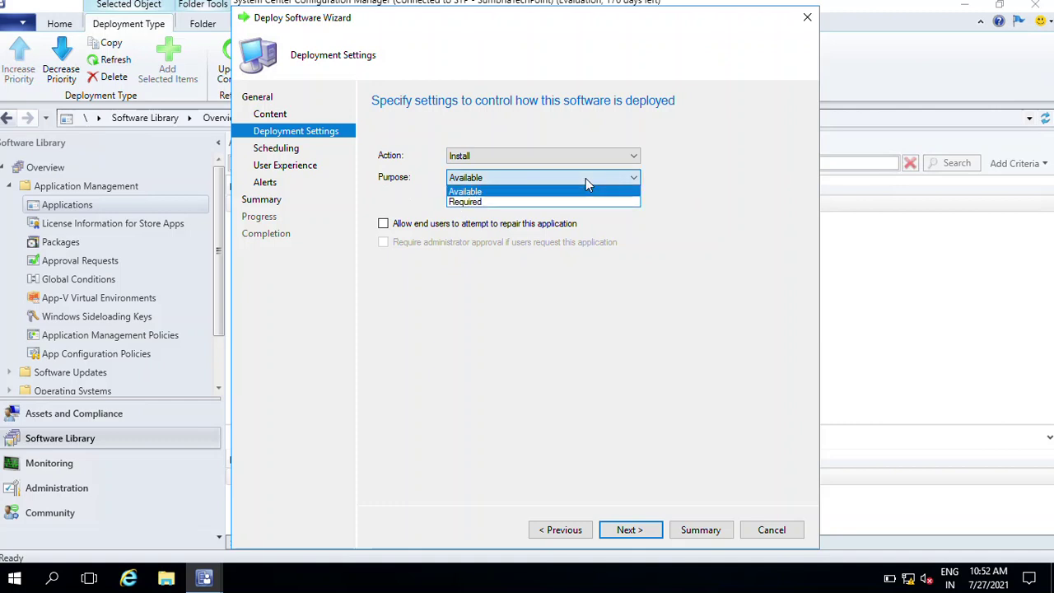
click(588, 177)
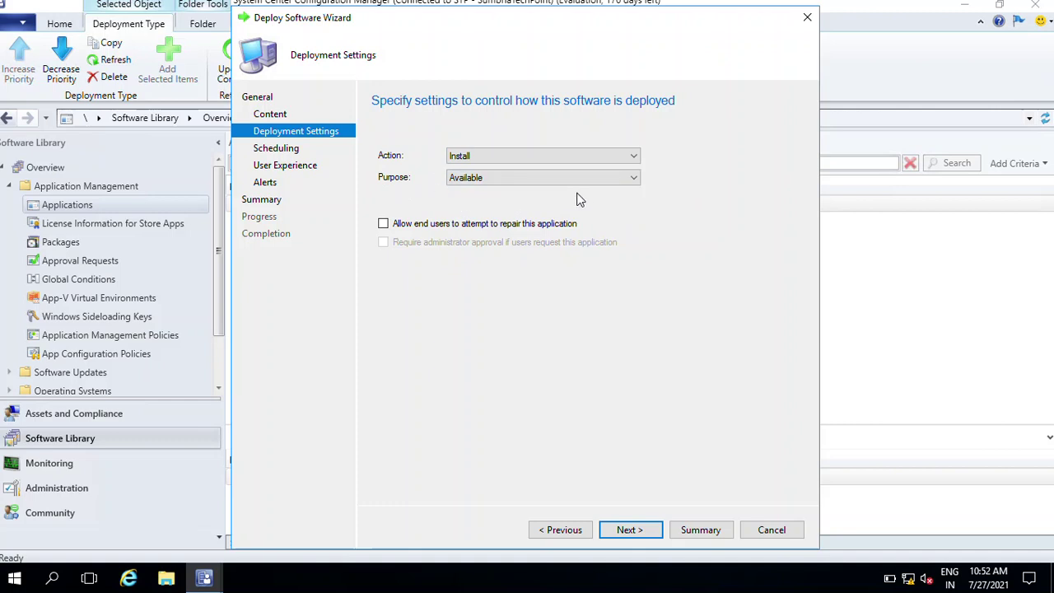
click(639, 533)
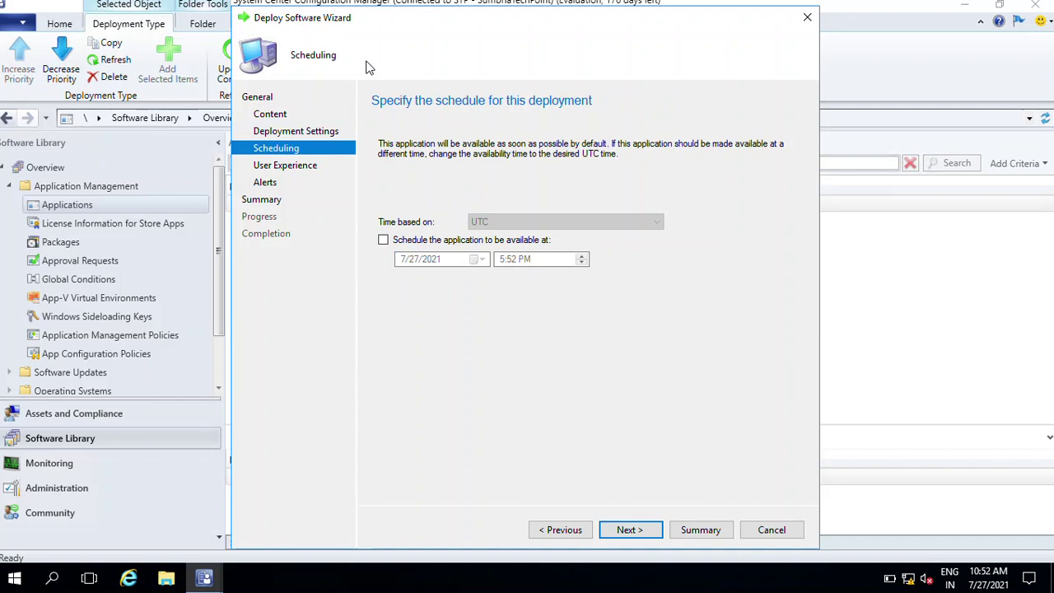
Accept the default scheduling and alert settings, keeping user notifications in Software Center limited to computer restarts.
click(648, 536)
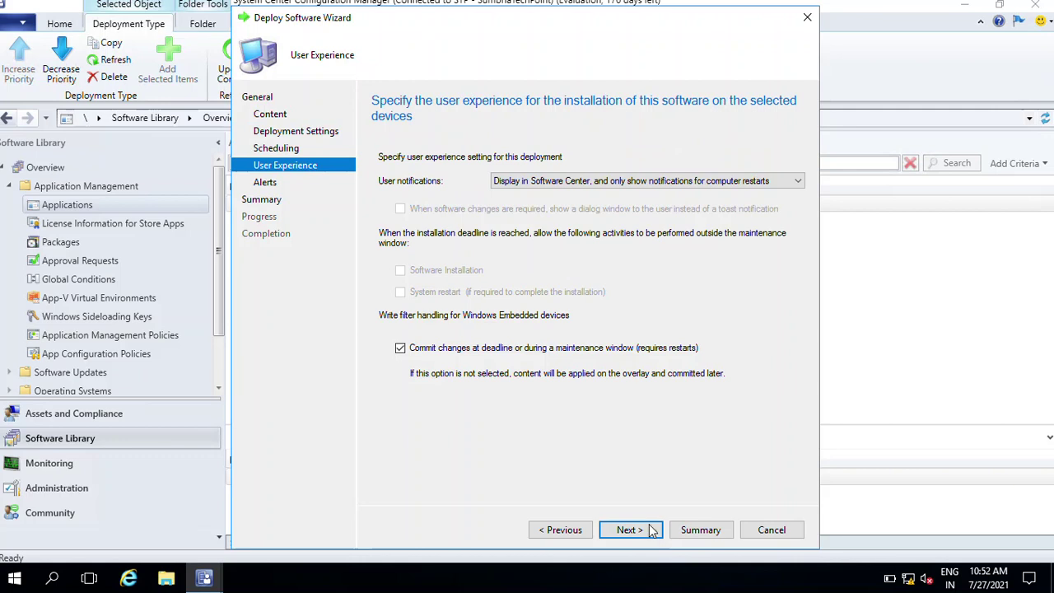
click(549, 189)
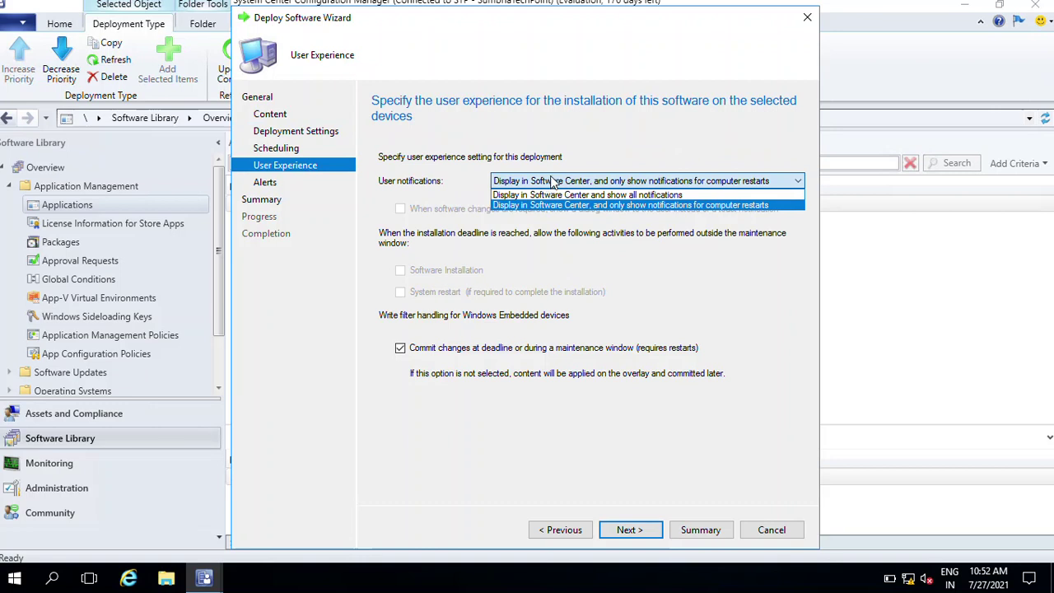
click(601, 180)
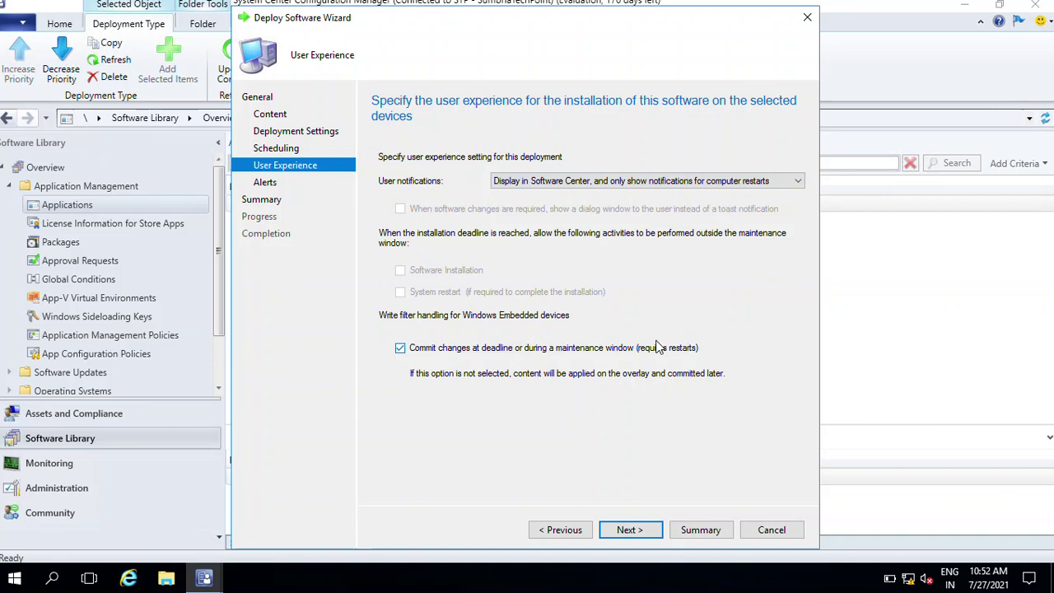
click(646, 534)
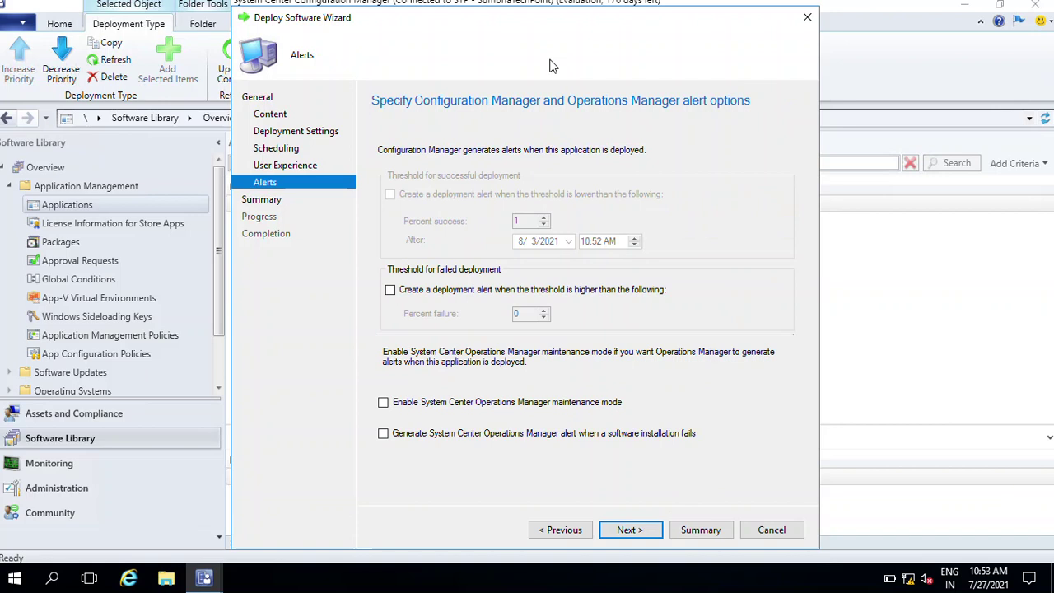
click(637, 536)
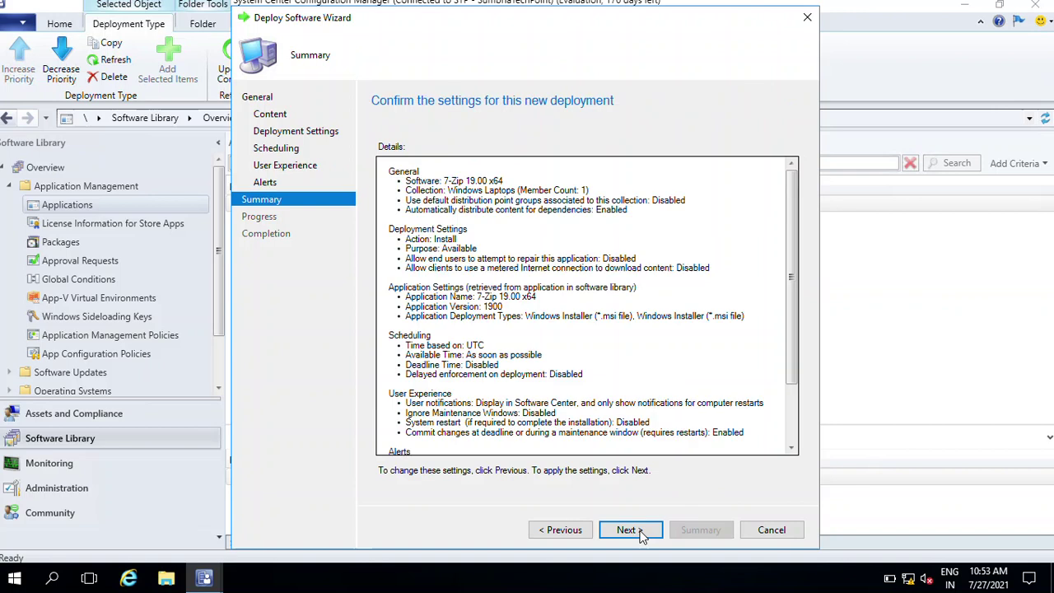
Review the deployment summary, create the 7-Zip deployment, check the completion details and close the wizard.
scroll(619, 216, down, 3)
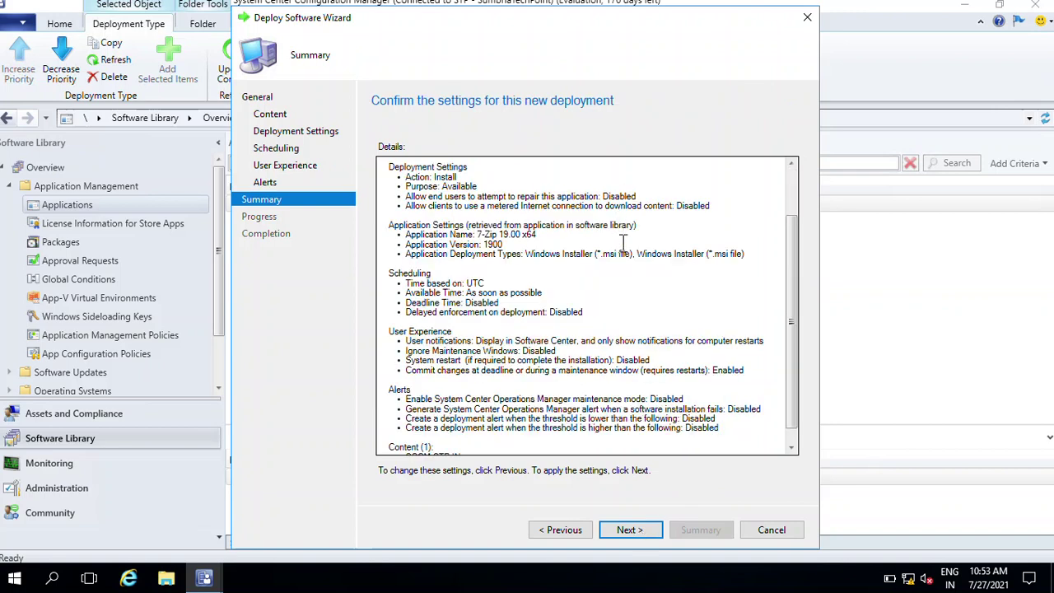
click(639, 529)
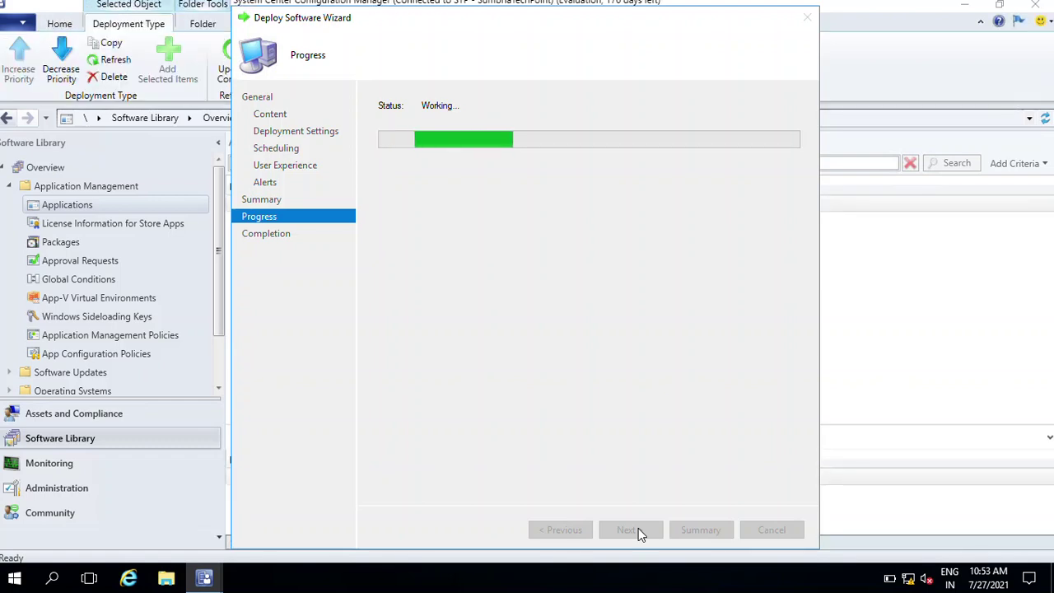
scroll(658, 364, down, 5)
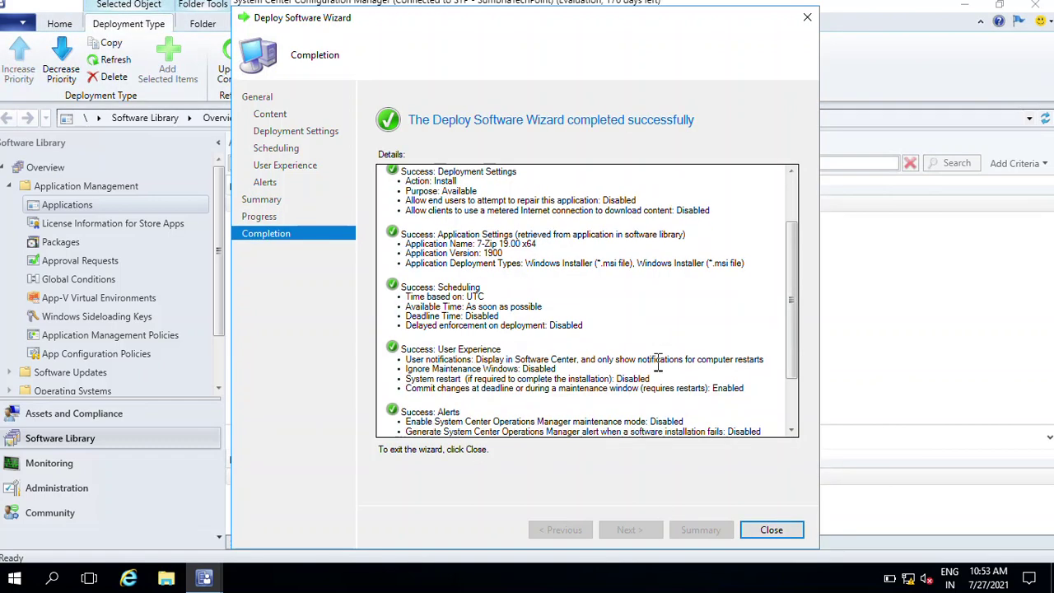
scroll(658, 365, down, 3)
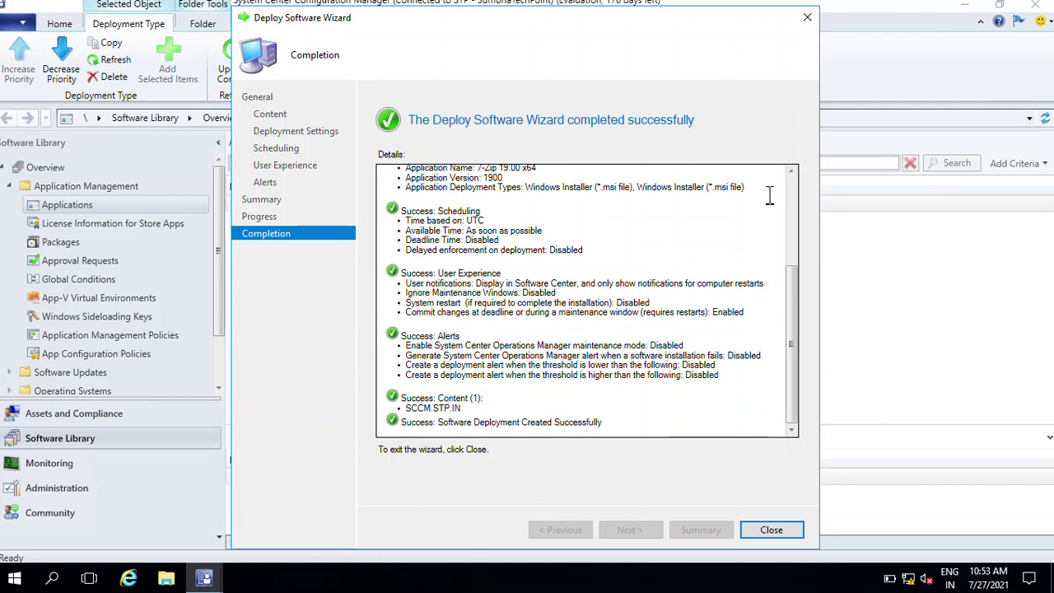
click(768, 530)
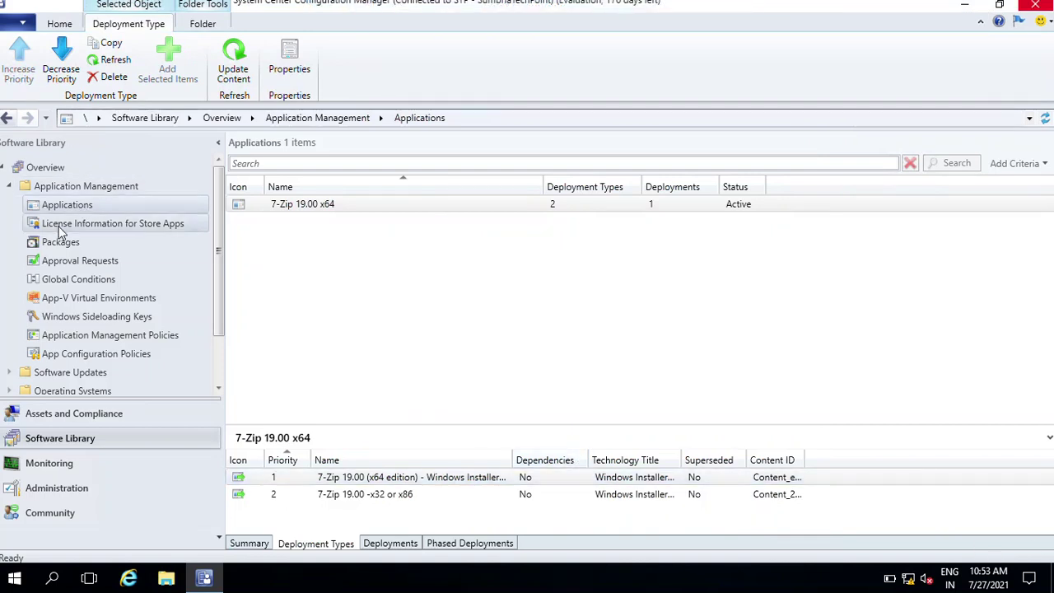
Open the Windows Laptops device collection under Assets and Compliance to check its member device.
click(116, 415)
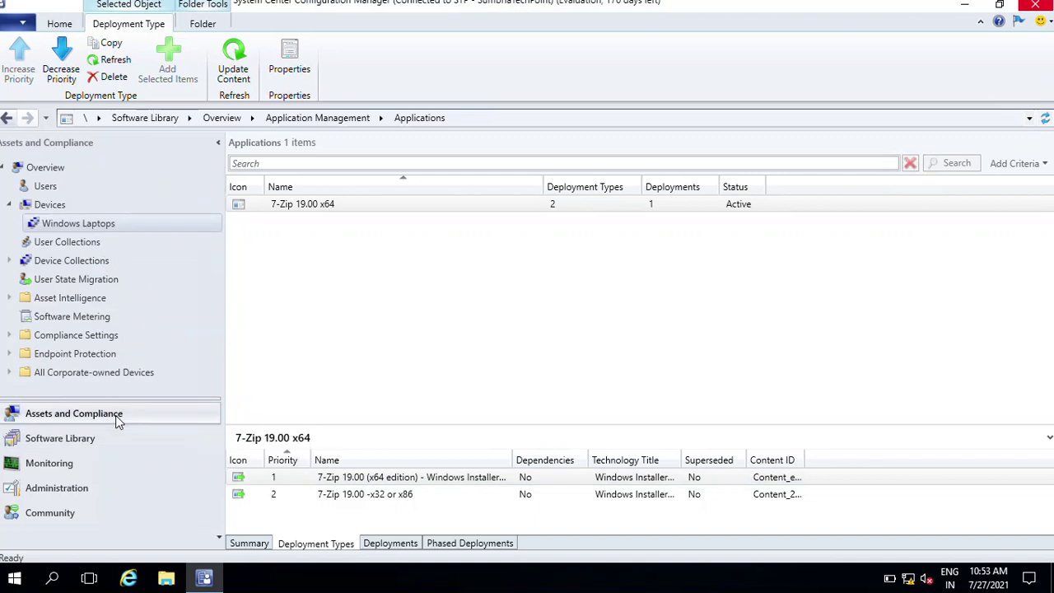
click(90, 265)
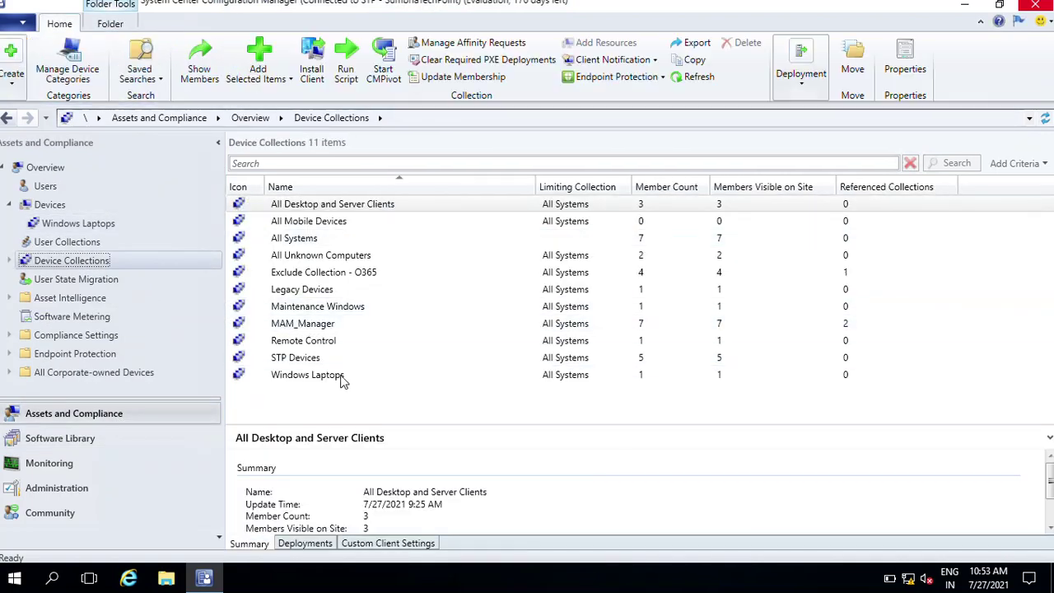
click(344, 382)
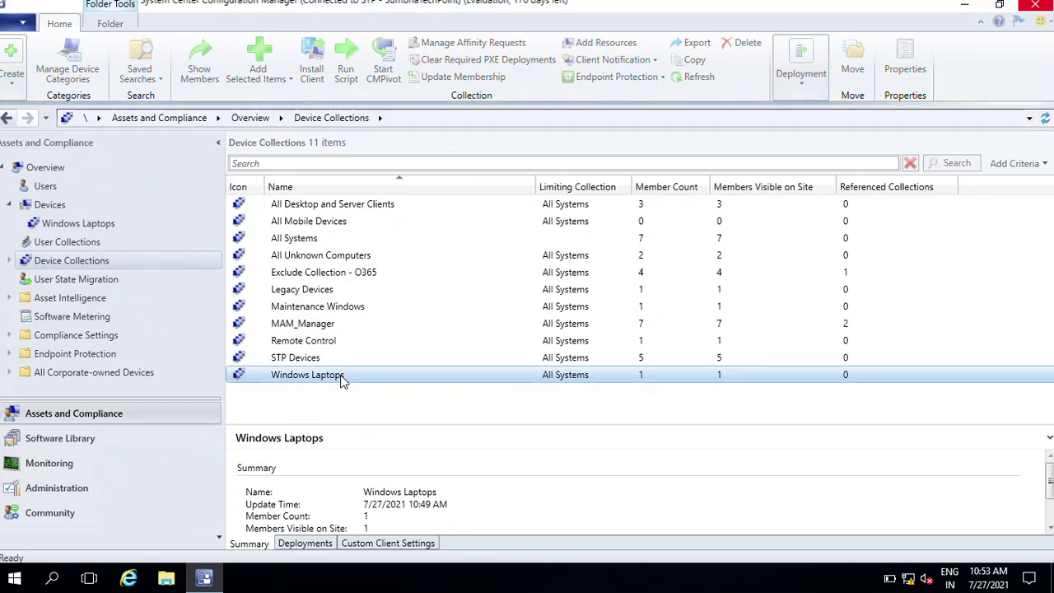
double_click(342, 381)
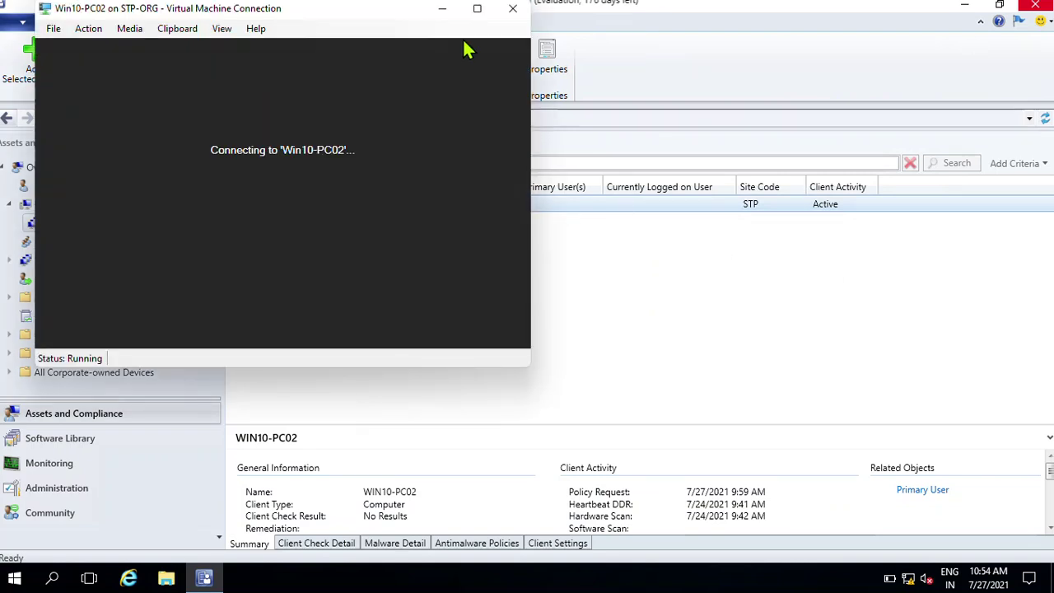
Connect to the Win10-PC02 virtual machine at 1366 by 768 pixels and sign in with the account password.
click(482, 10)
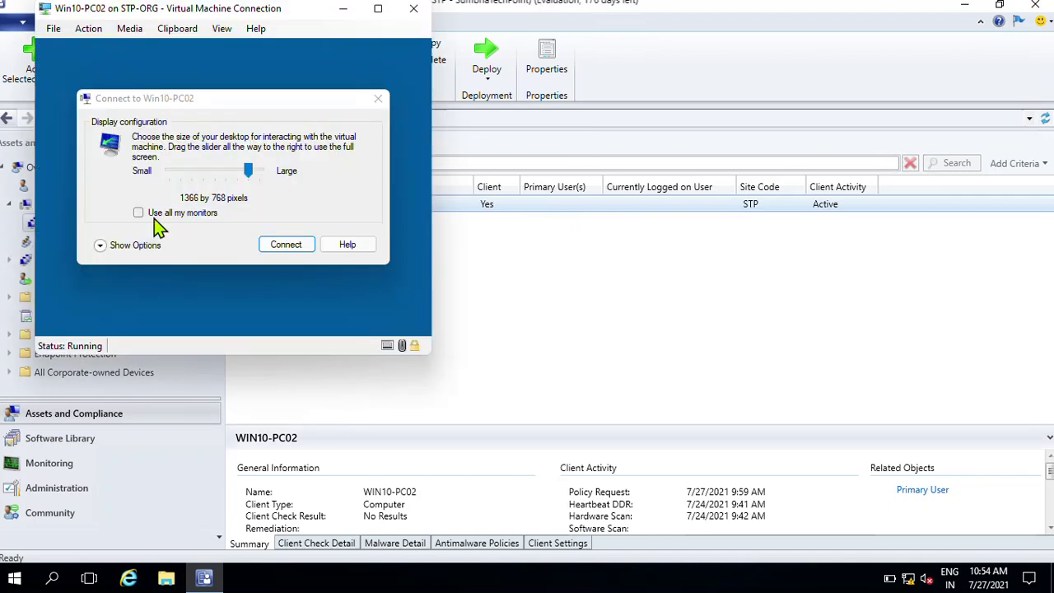
click(288, 245)
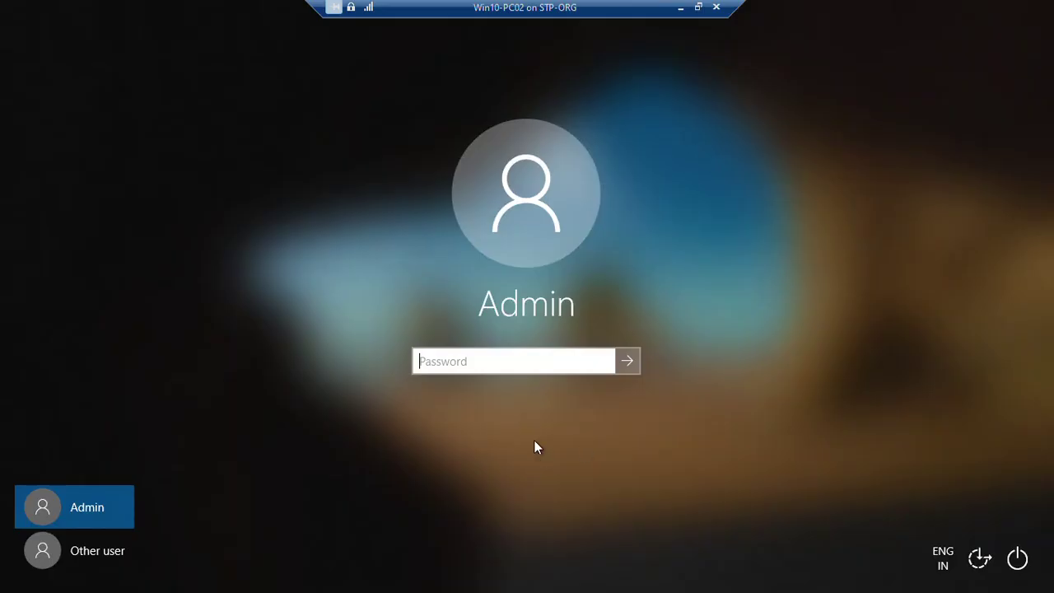
click(629, 361)
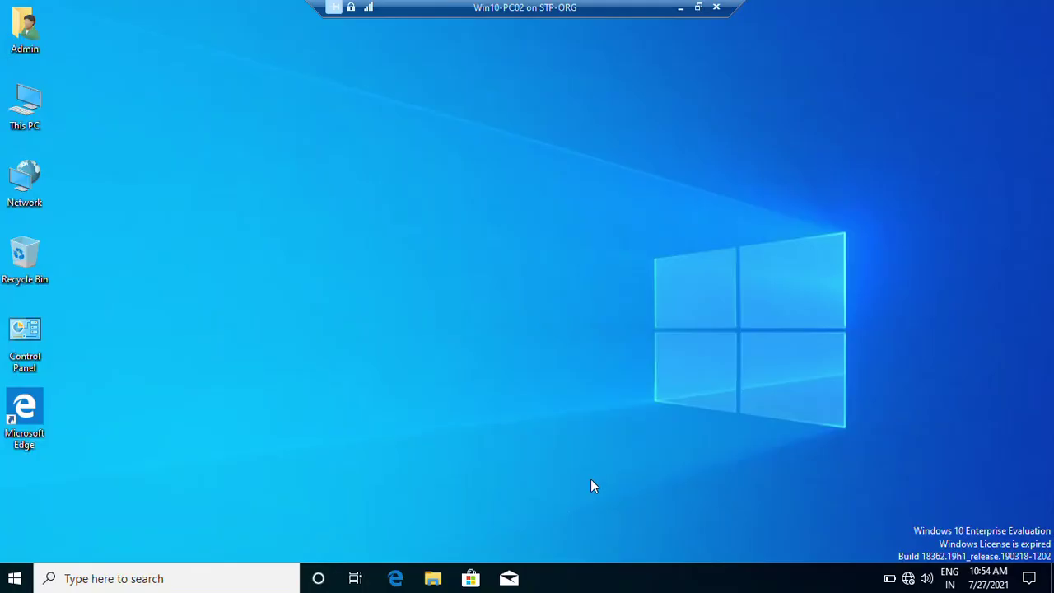
right_click(285, 105)
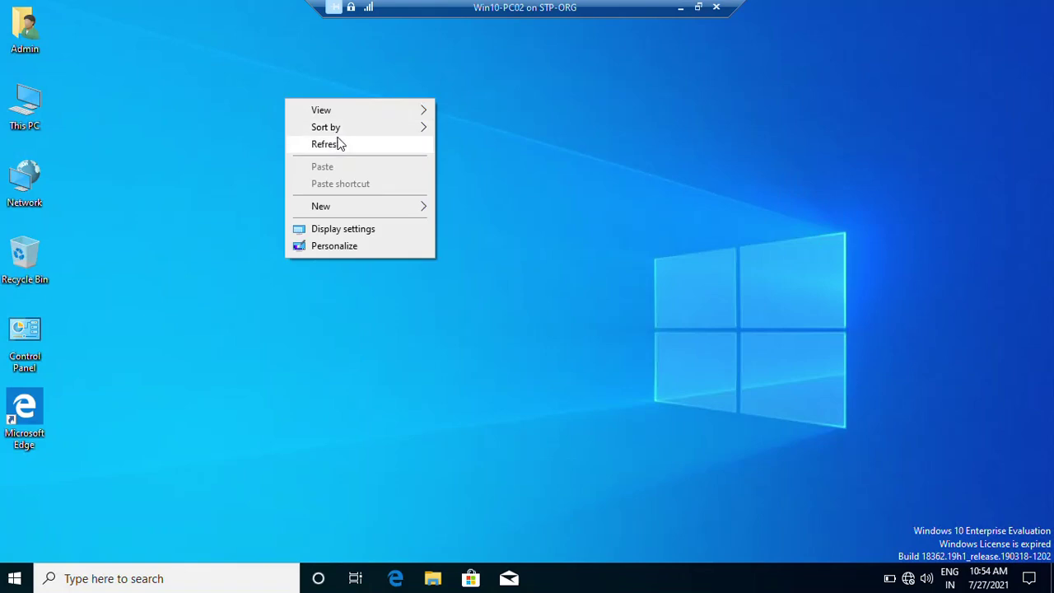
click(336, 143)
right_click(411, 158)
click(506, 211)
right_click(506, 212)
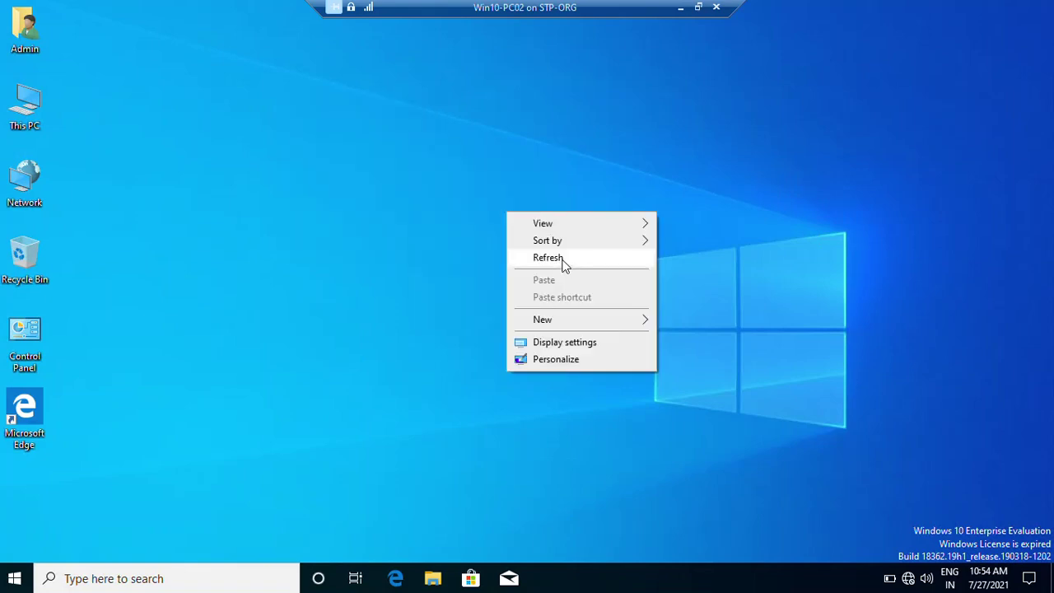
right_click(294, 131)
click(349, 181)
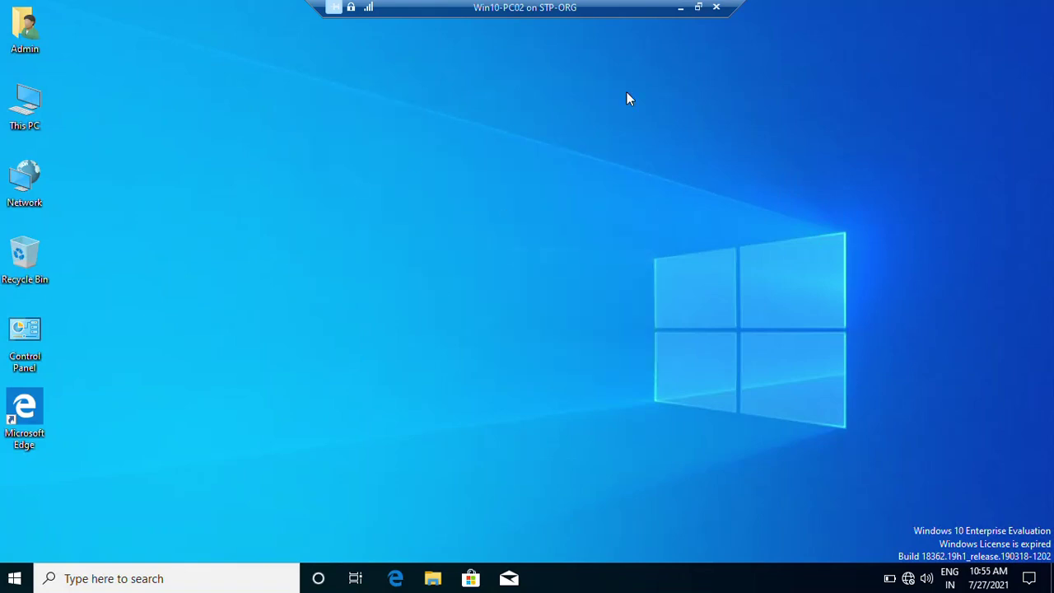
right_click(342, 109)
click(380, 158)
Search for "soft" on the Win10-PC02 client and open Software Center.
click(14, 579)
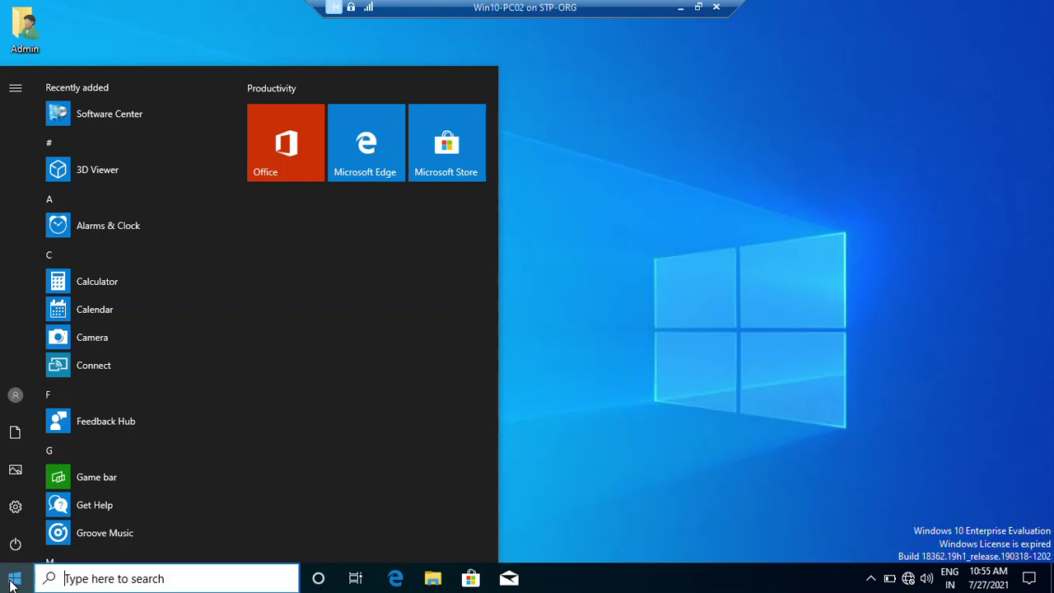
text(so)
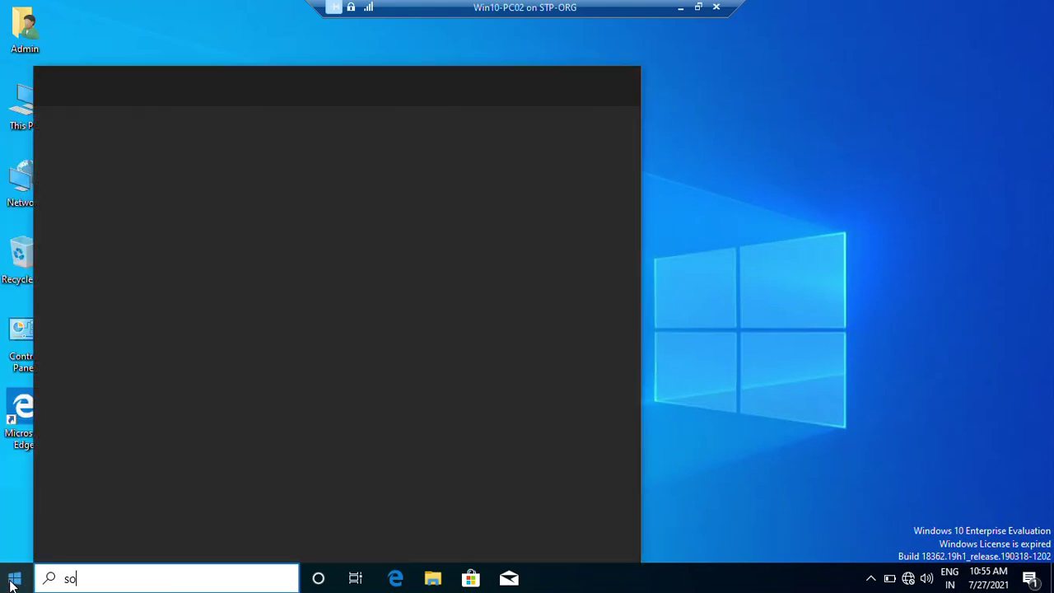
text(ft)
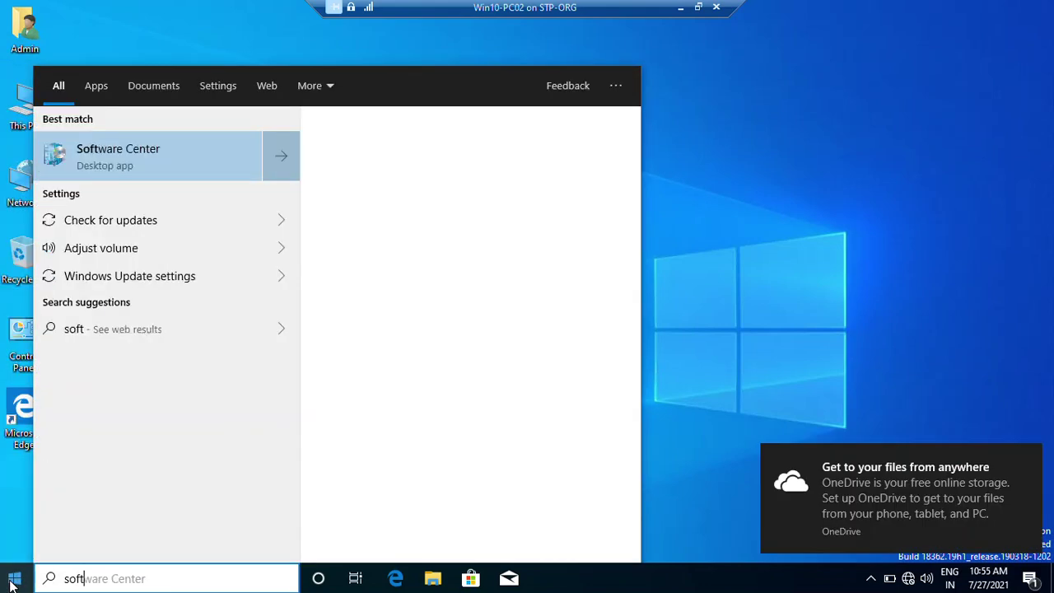
click(145, 166)
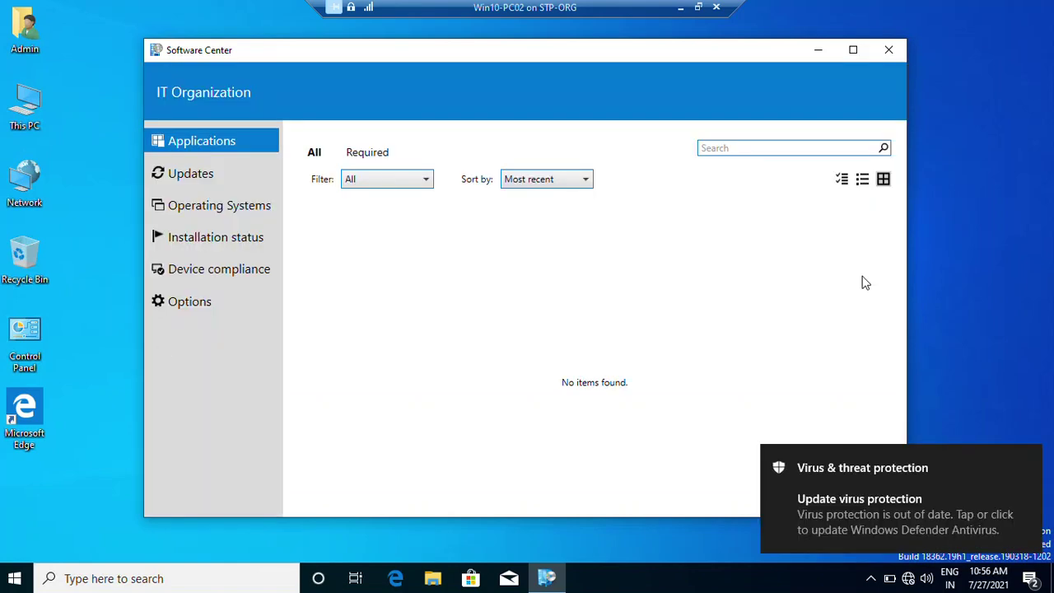
Check the Applications, Updates and Operating Systems lists in Software Center for available items.
click(196, 176)
click(202, 147)
click(202, 178)
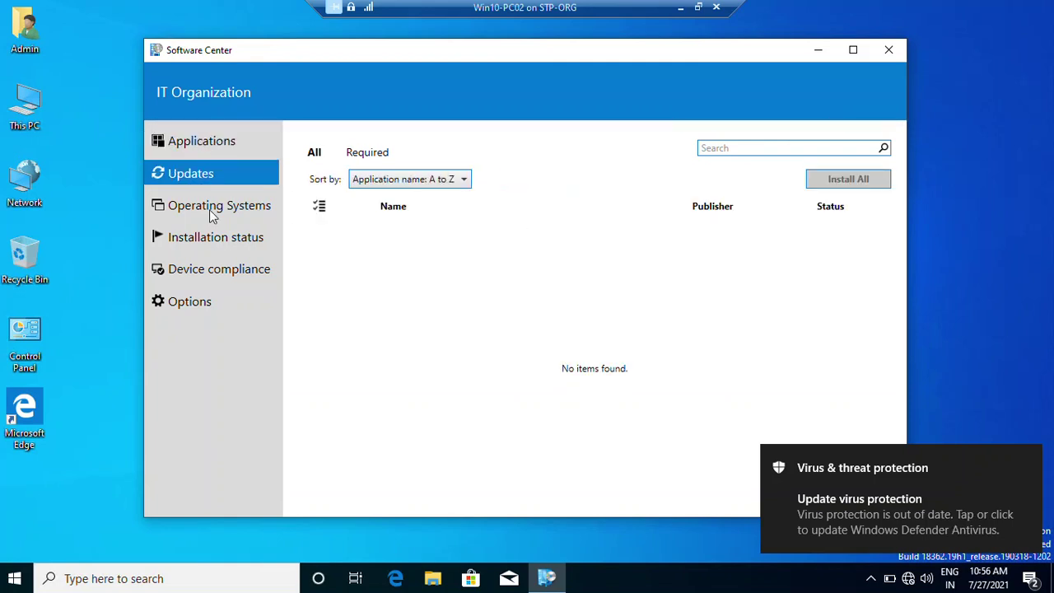
click(209, 209)
Check the client's computer name by running hostname in Command Prompt, and close the console.
click(23, 581)
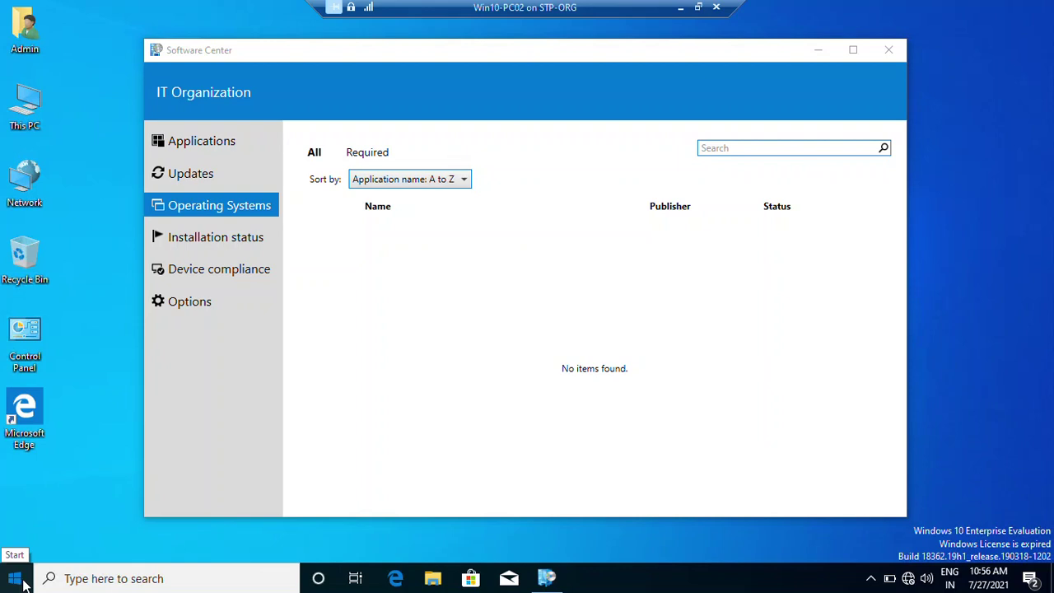
text(cmd)
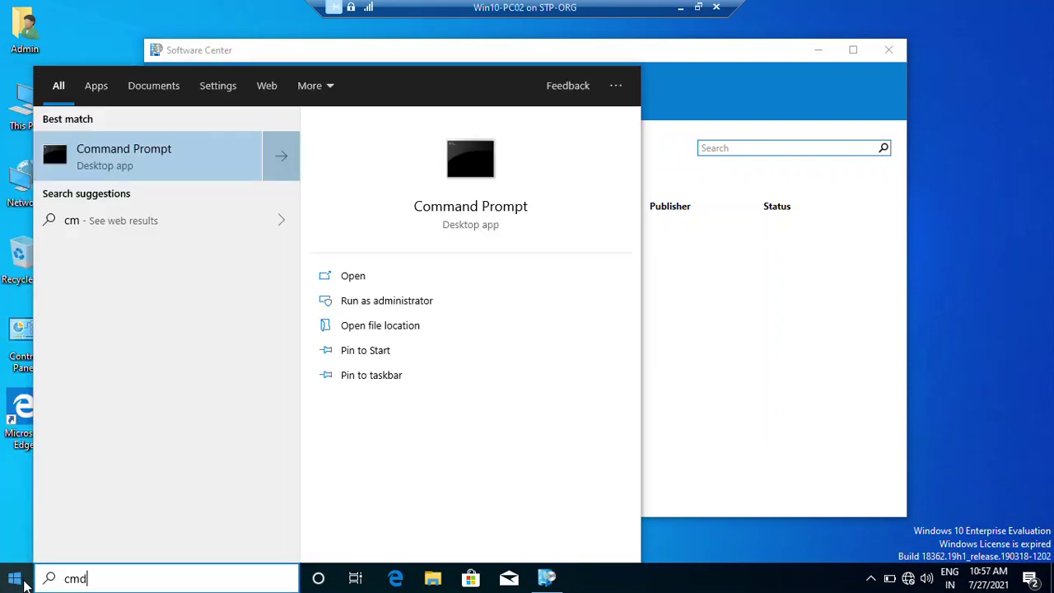
key(Return)
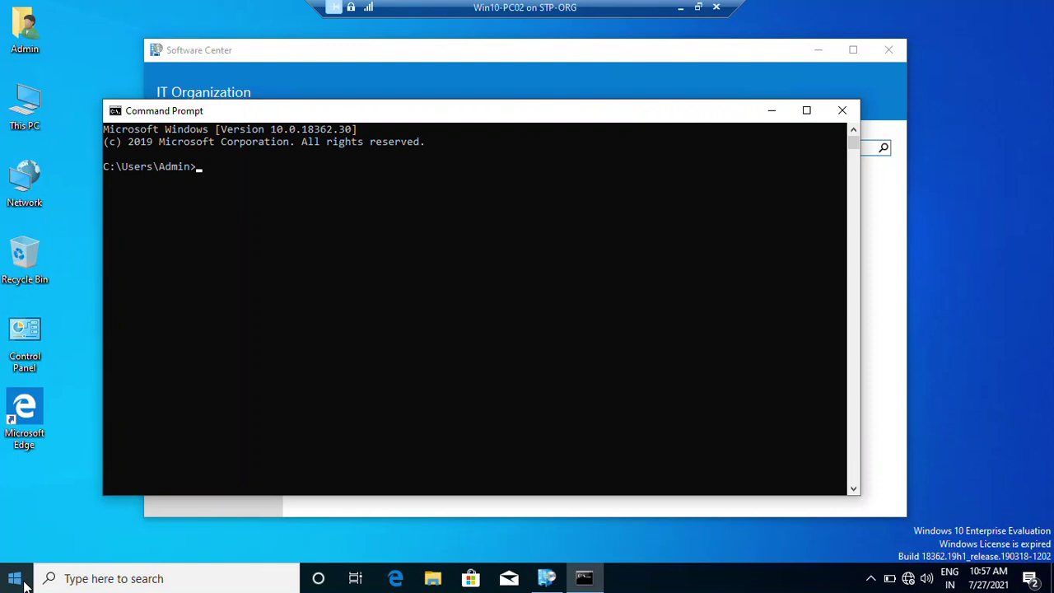
text(hostname)
key(Return)
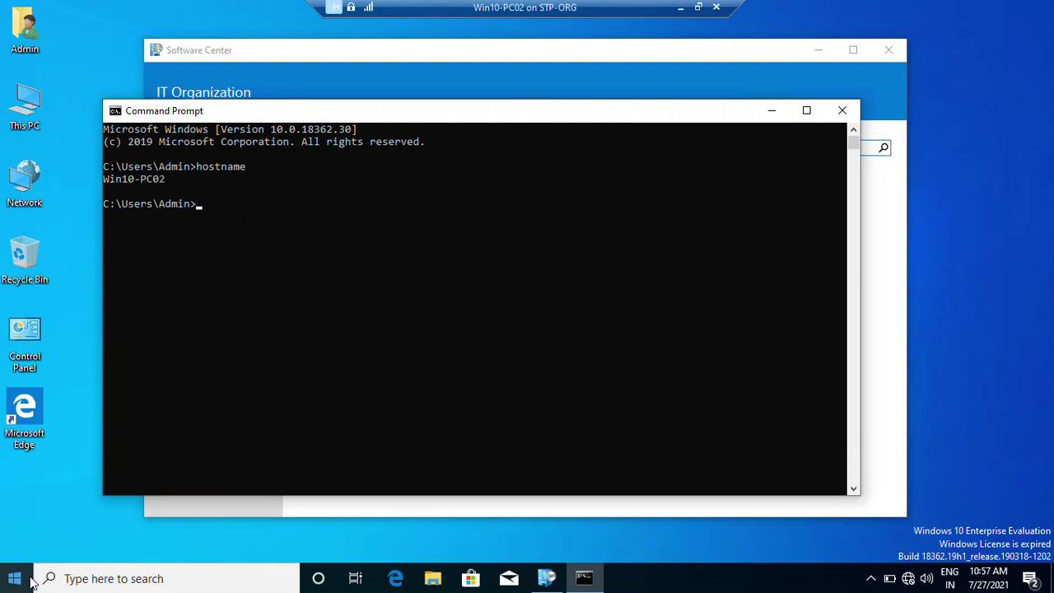
click(844, 114)
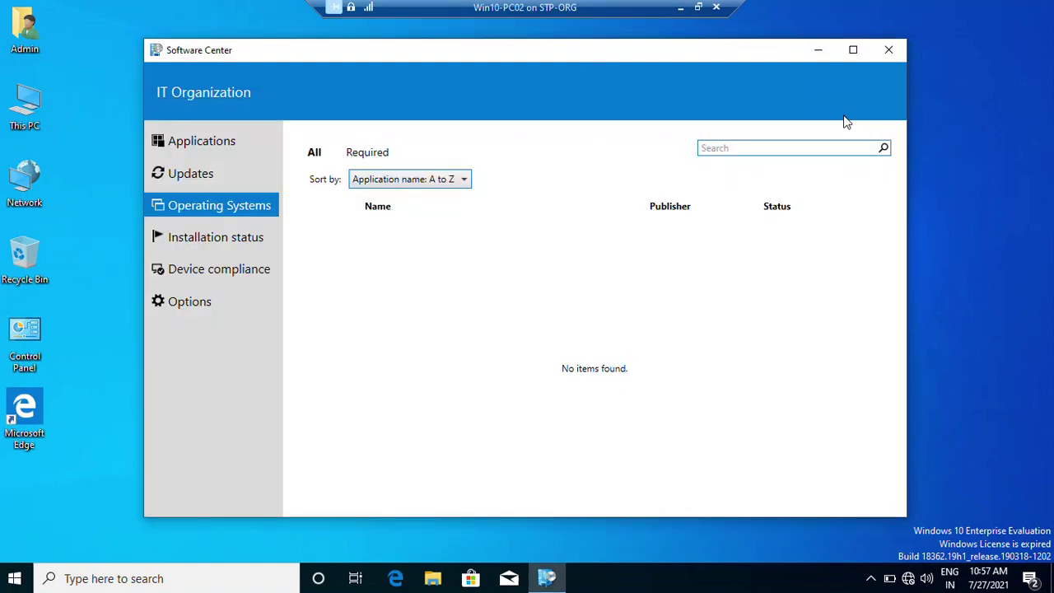
Recheck the Updates and Applications lists in Software Center for available items and close Software Center.
click(210, 175)
click(224, 147)
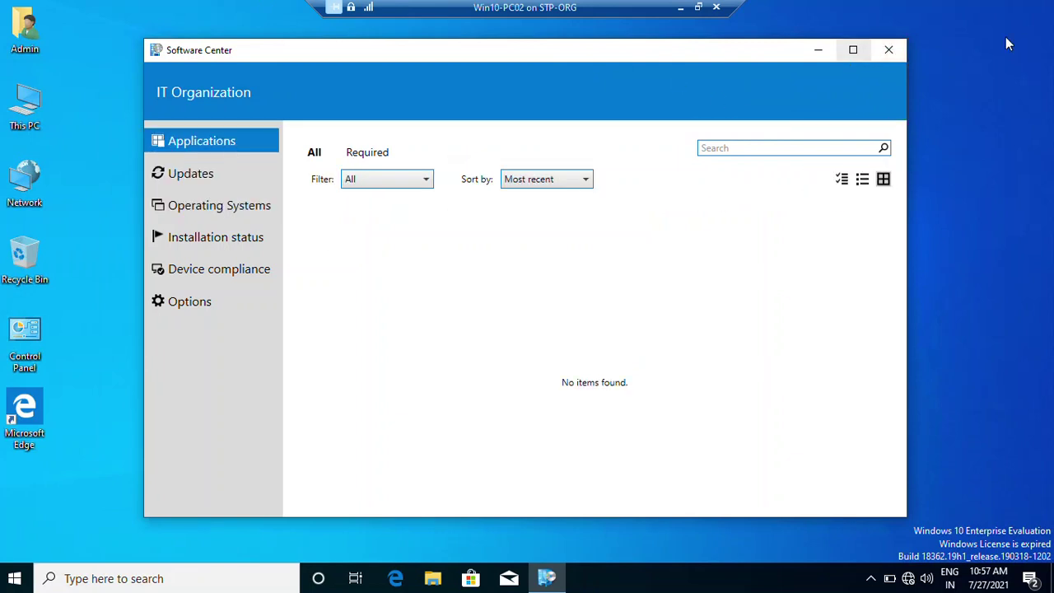
click(889, 50)
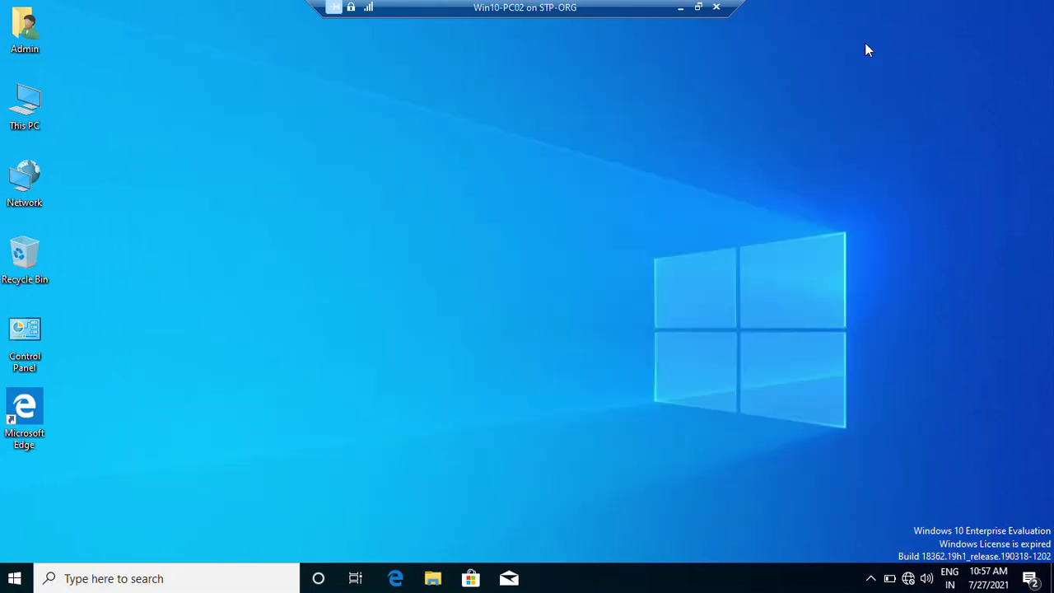
click(15, 581)
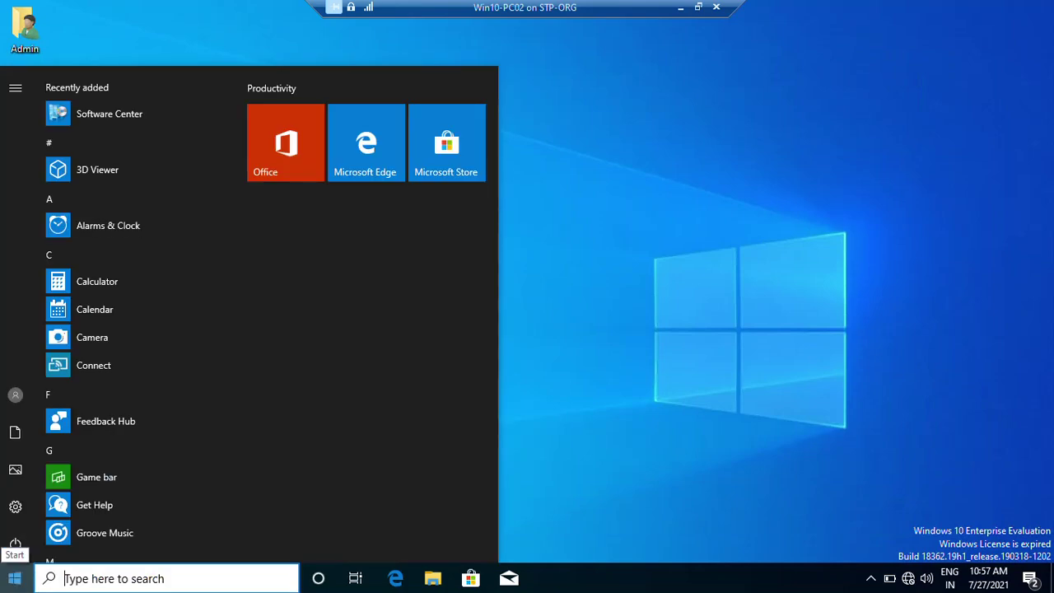
text(con)
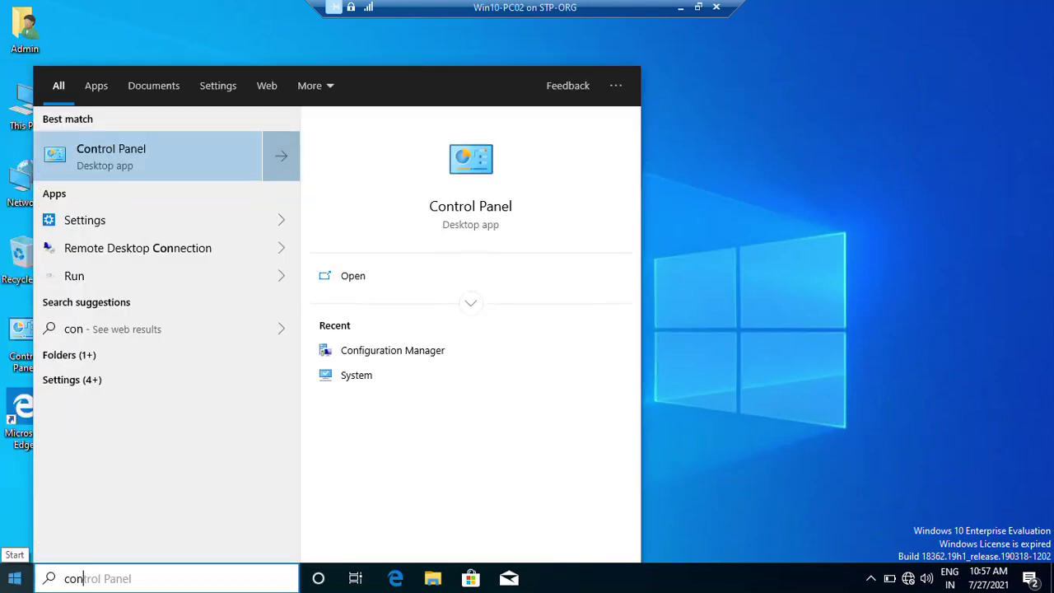
click(390, 352)
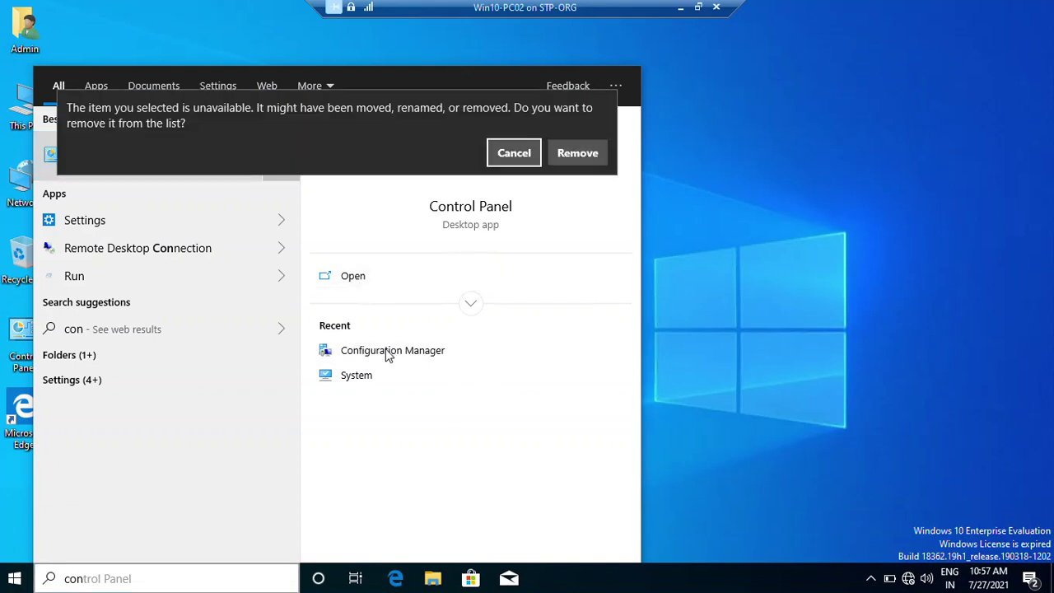
click(387, 352)
click(386, 352)
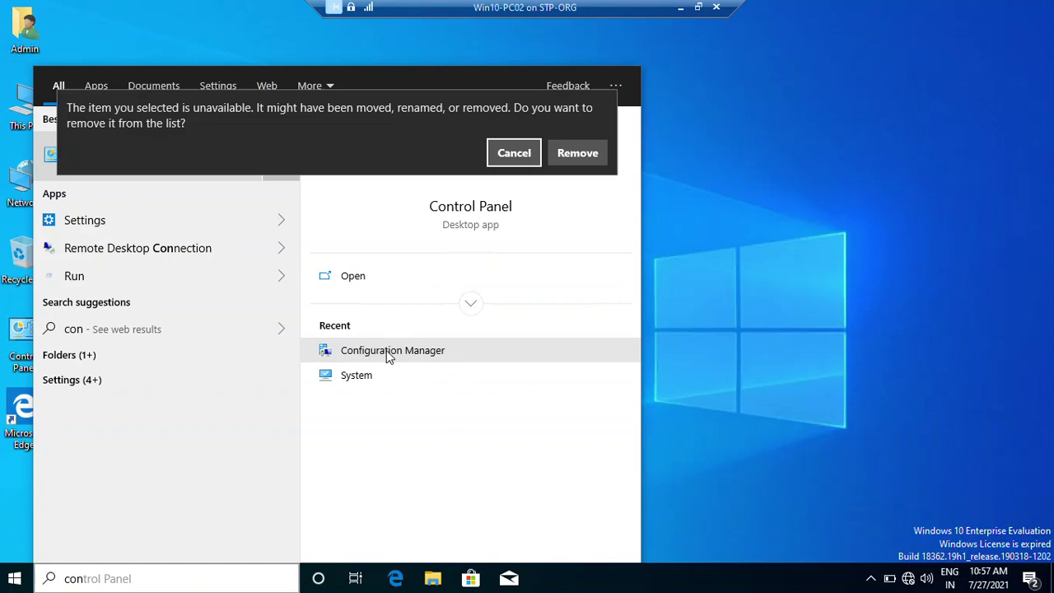
click(814, 229)
Search for "con" to open Control Panel and display the client actions in the Configuration Manager properties.
click(15, 579)
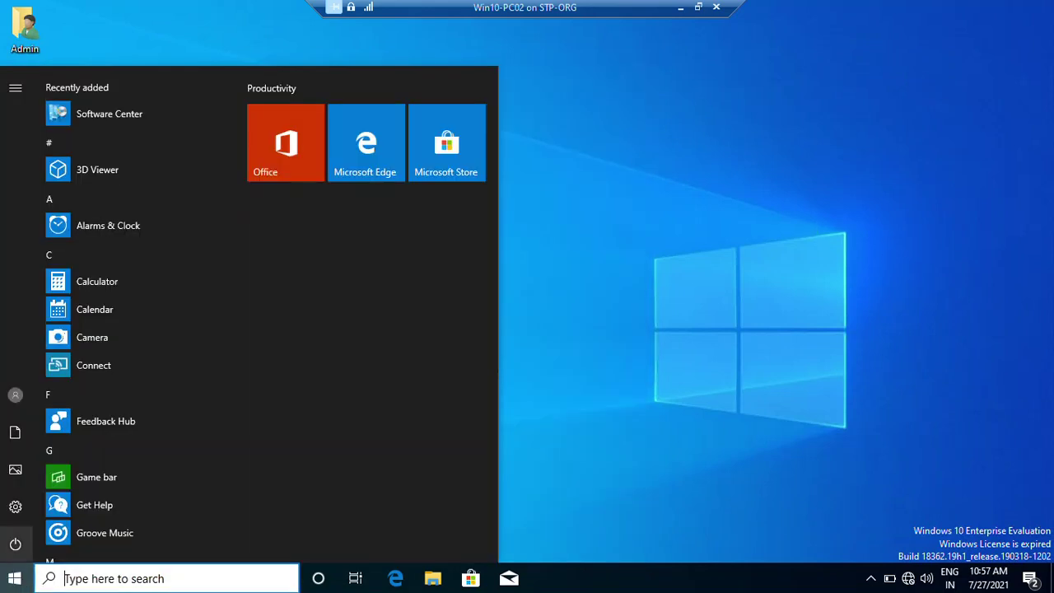
text(con)
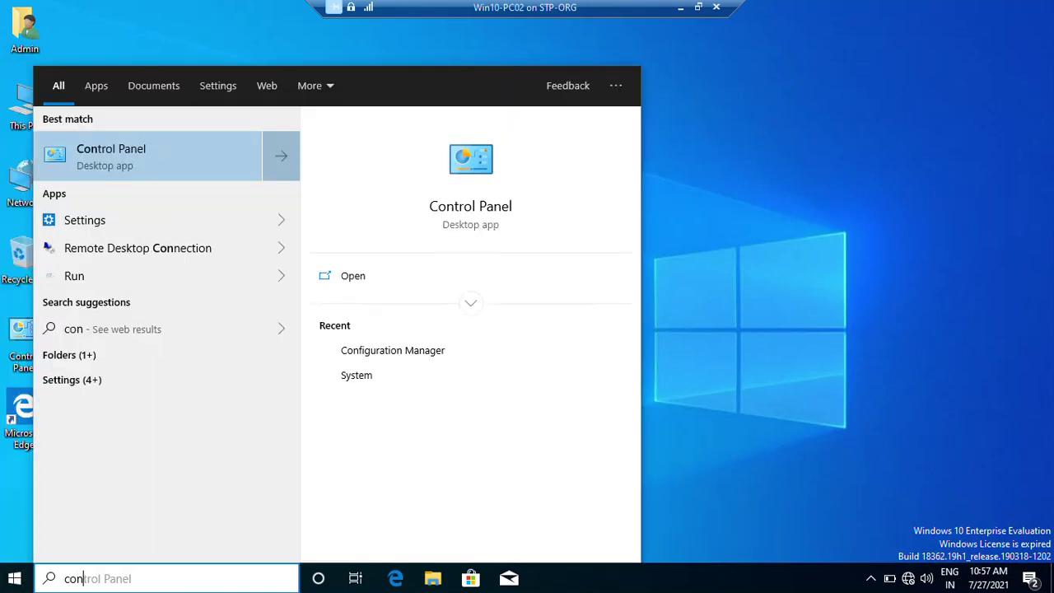
key(Return)
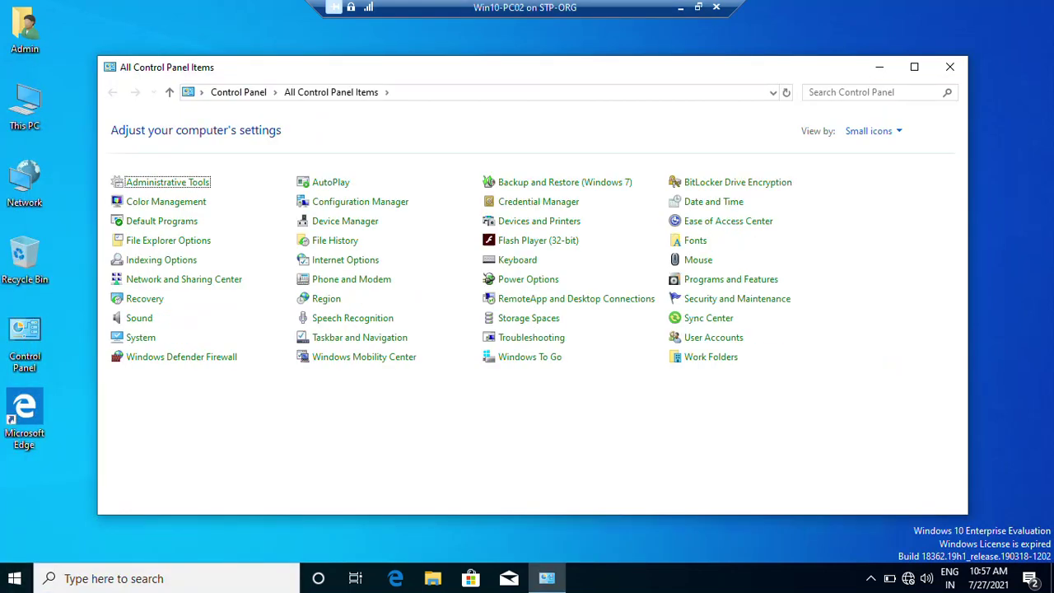
click(387, 202)
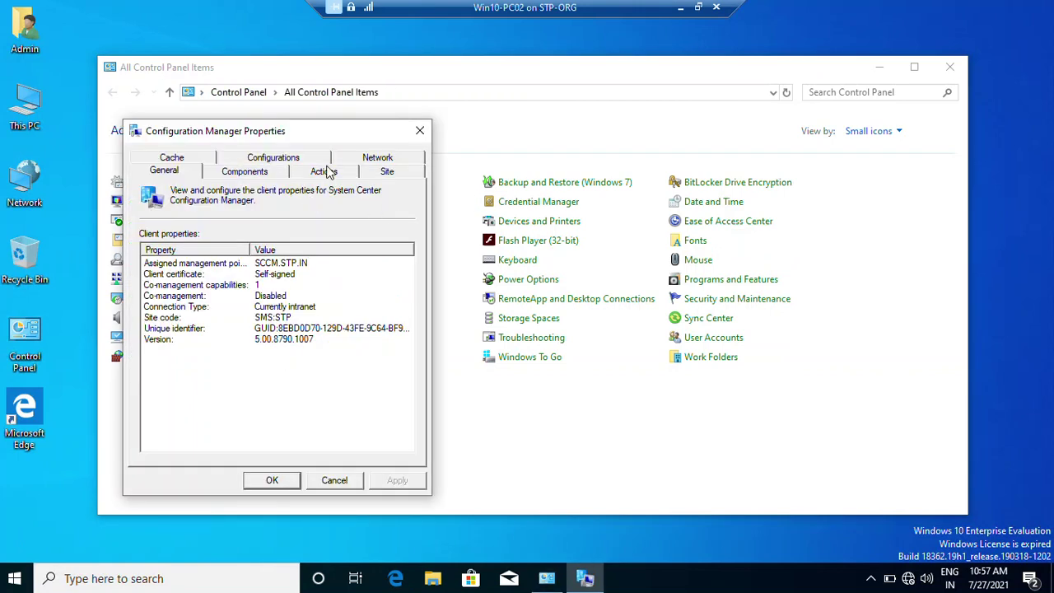
click(324, 172)
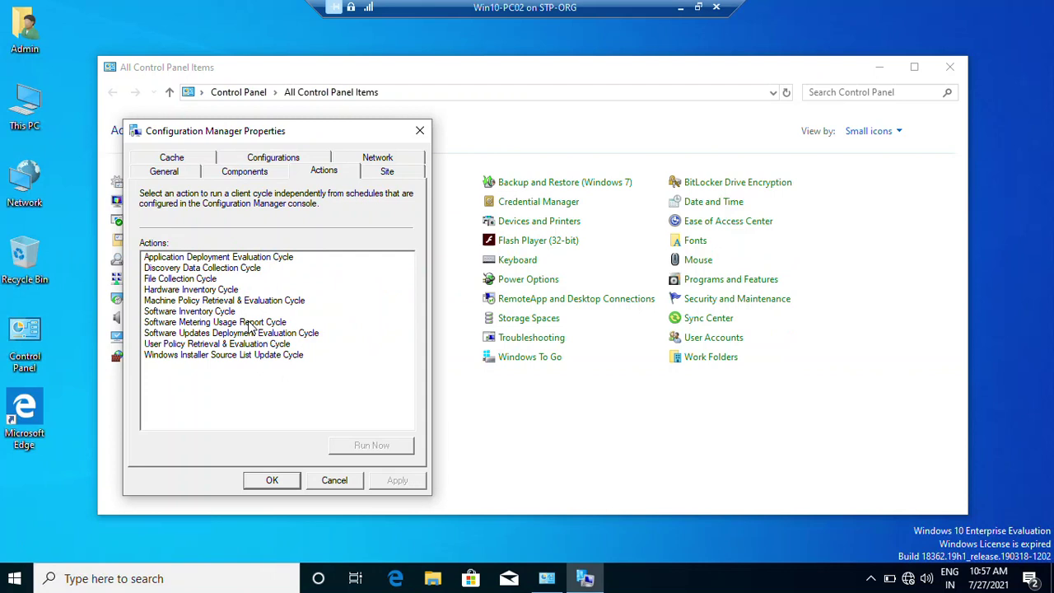
Run the Software Inventory Cycle on the client, and close the Configuration Manager properties and Control Panel.
click(212, 312)
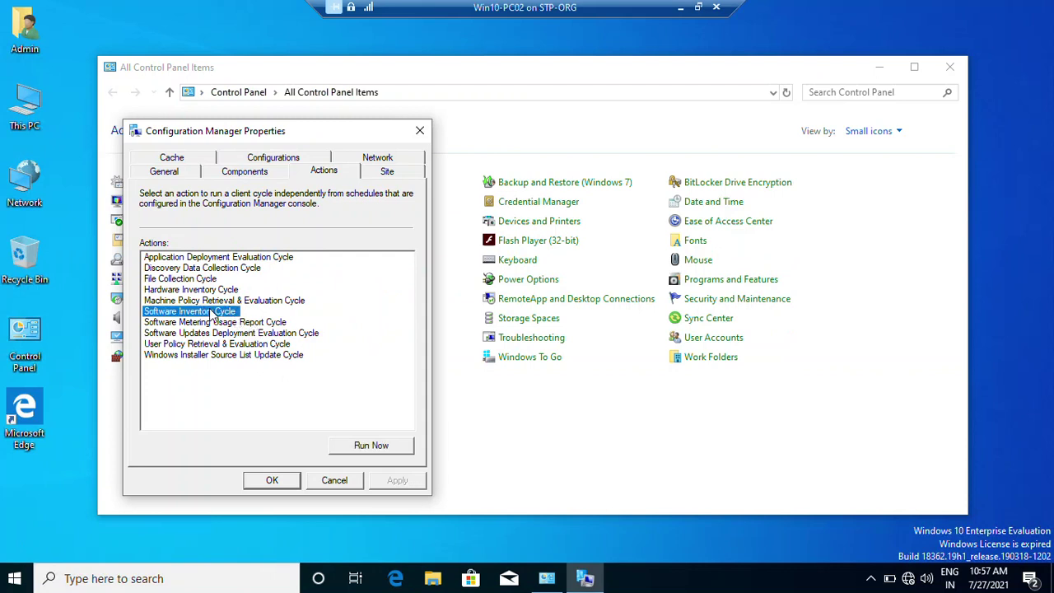
click(368, 447)
click(647, 346)
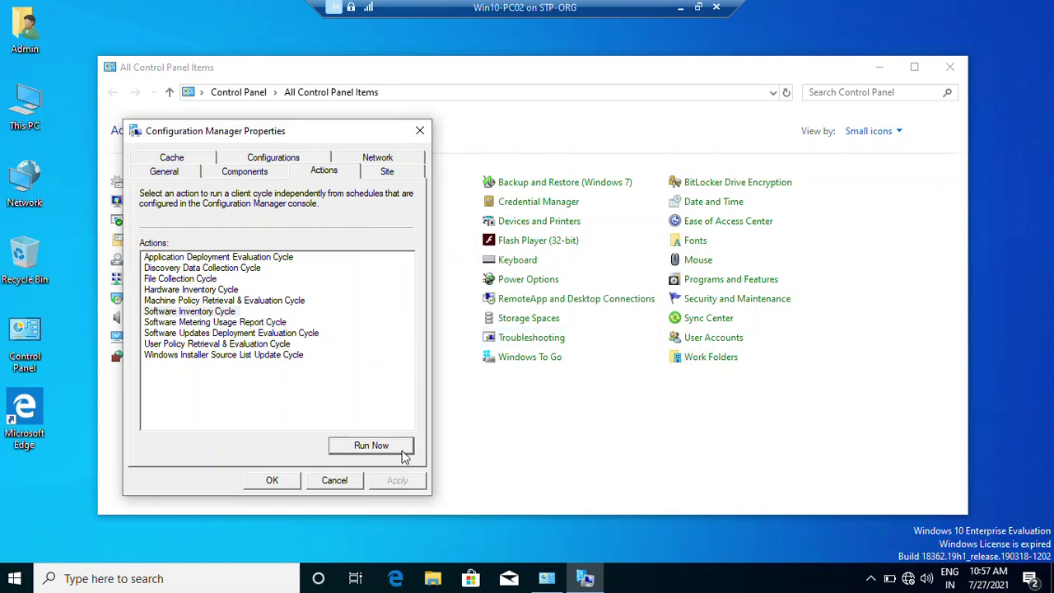
click(273, 480)
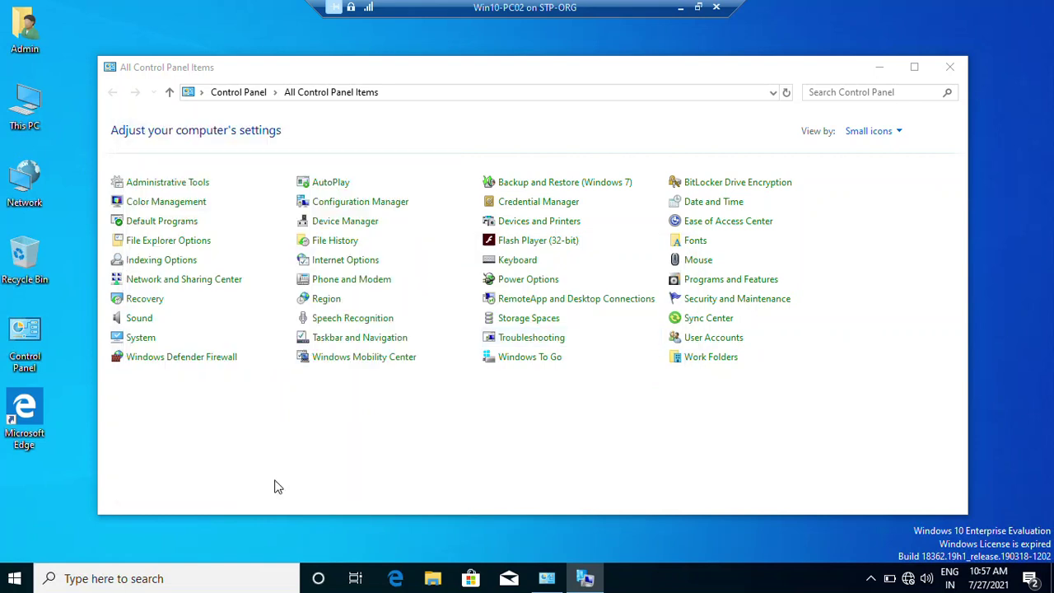
click(947, 70)
Restart the Win10-PC02 client.
click(15, 578)
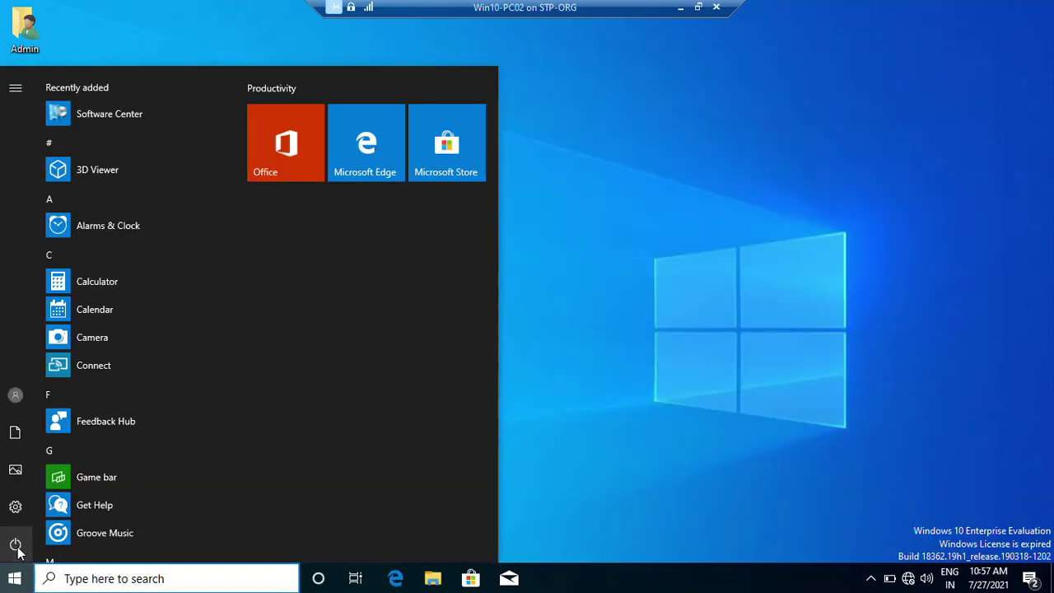
click(16, 547)
click(35, 508)
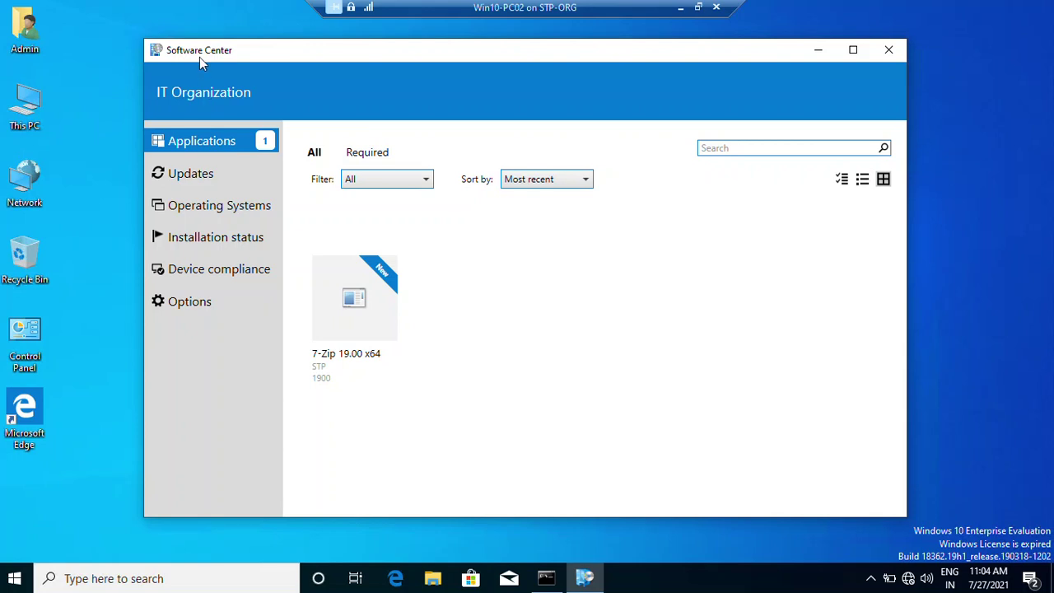
Install 7-Zip 19.00 x64 from its application details in Software Center and close Software Center.
click(359, 309)
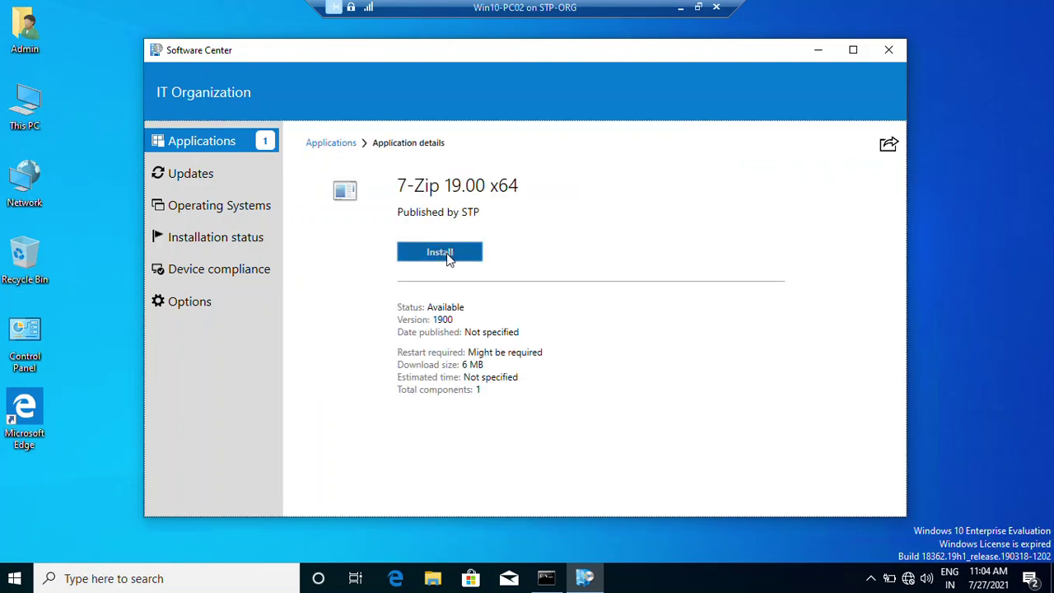
click(449, 257)
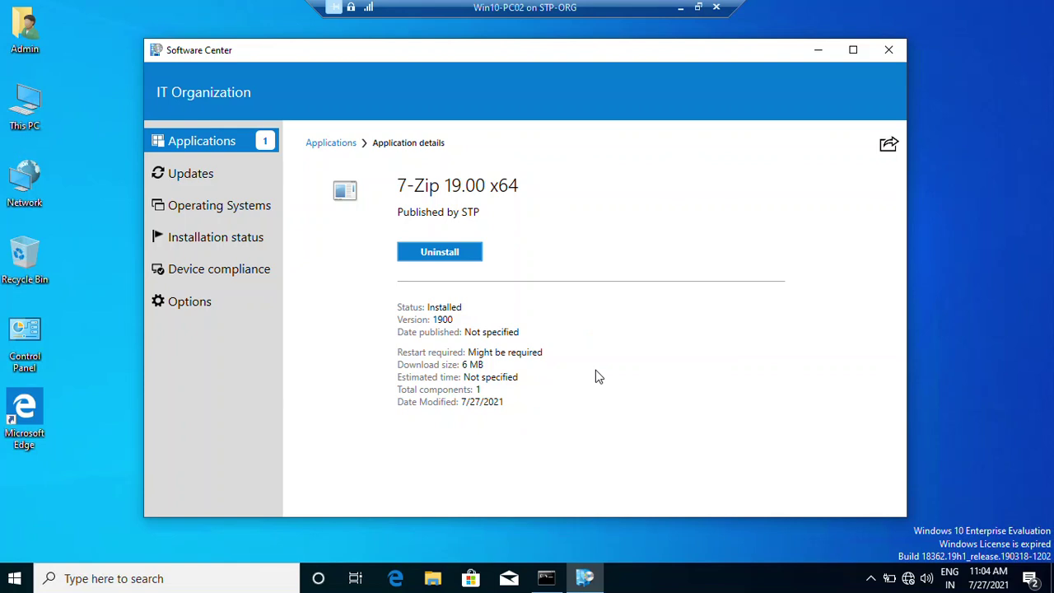
click(889, 51)
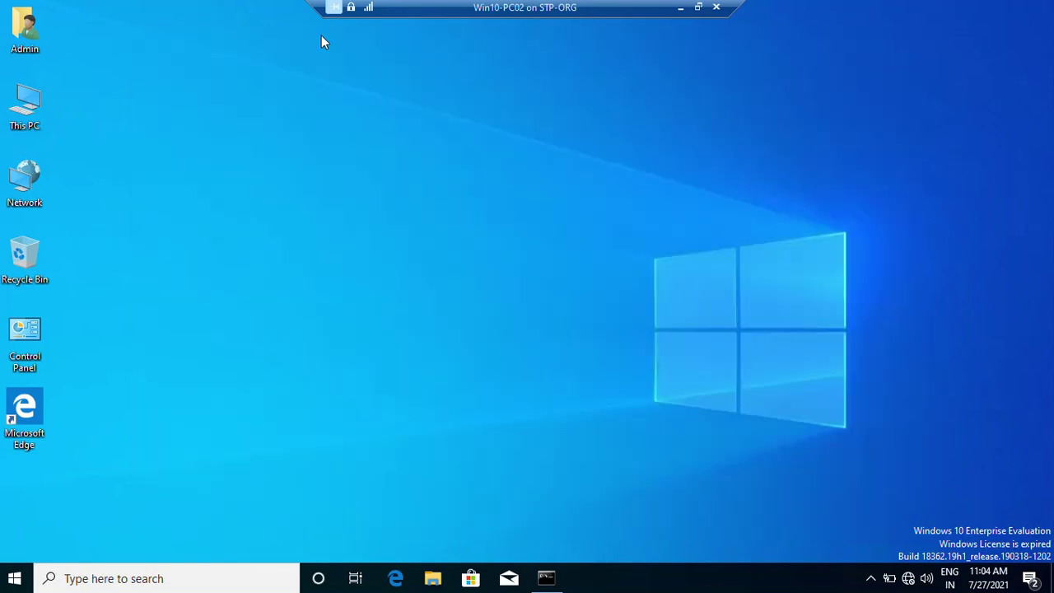
Open Programs and Features in Control Panel and select 7-Zip 19.00 (x64 edition) to check its installation.
click(12, 581)
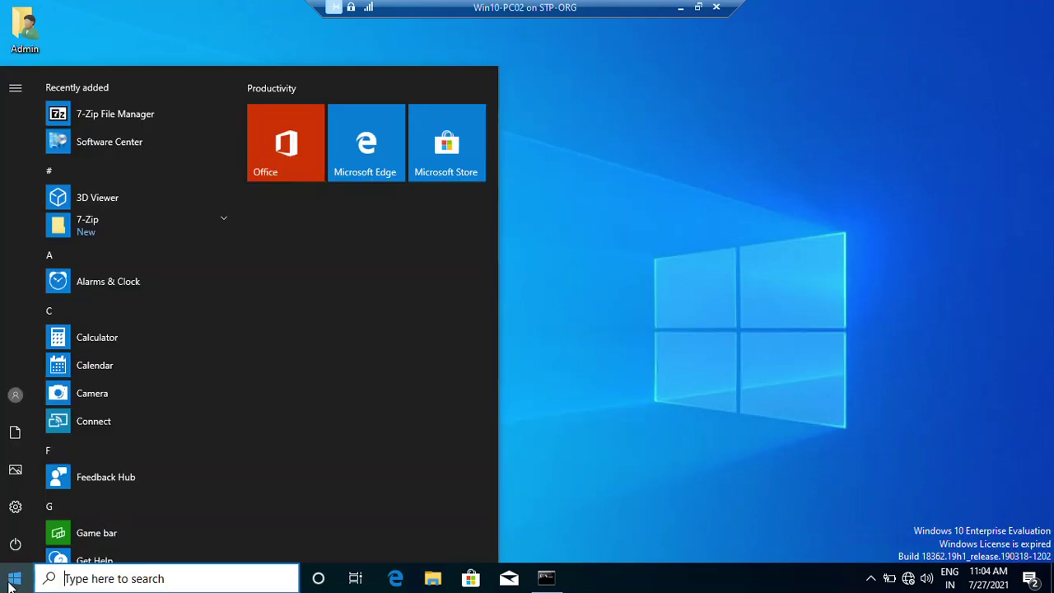
text(con)
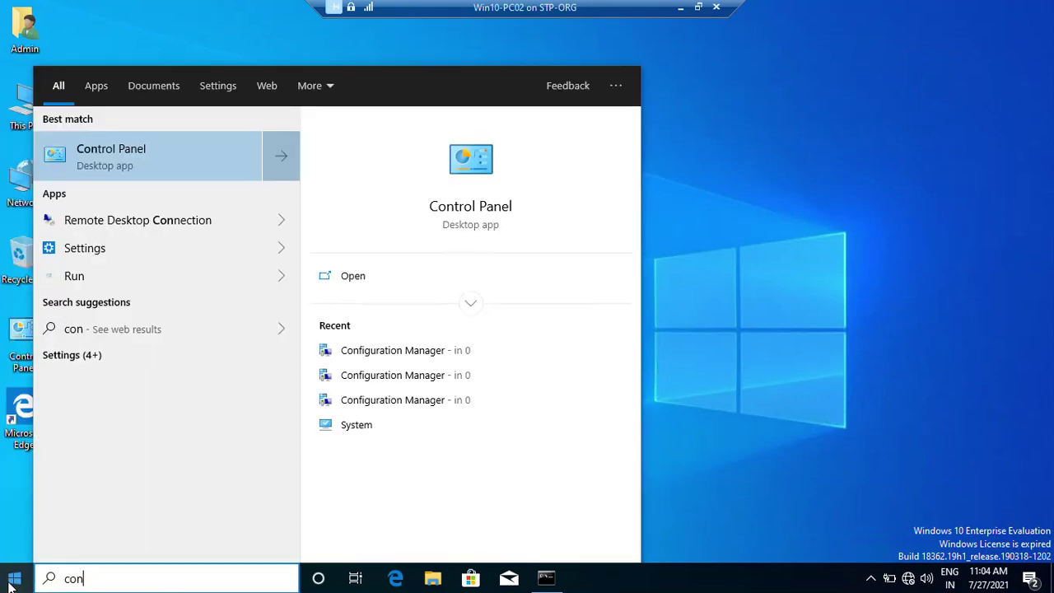
click(112, 158)
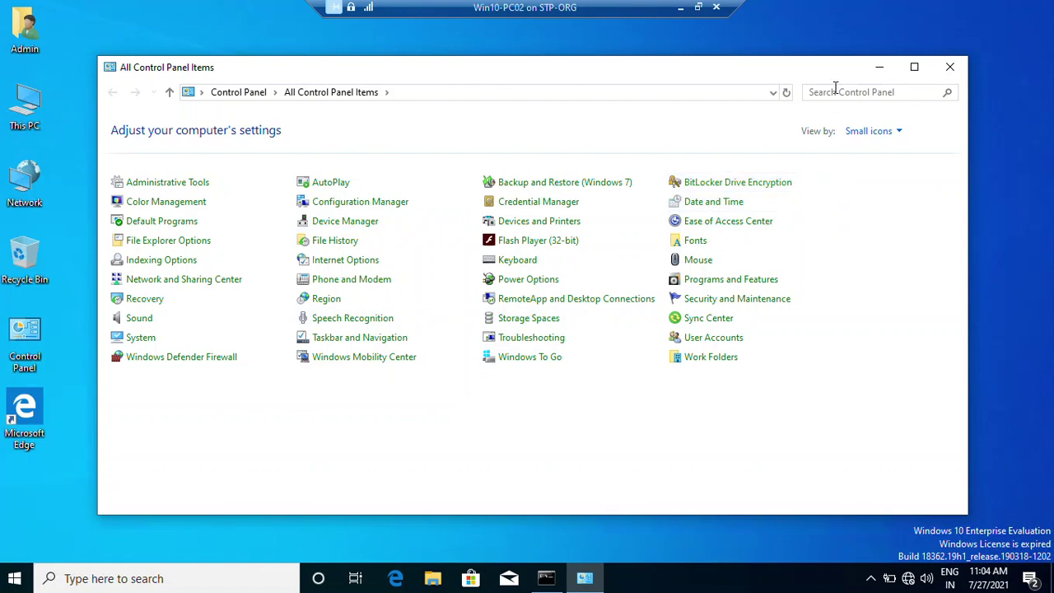
click(703, 283)
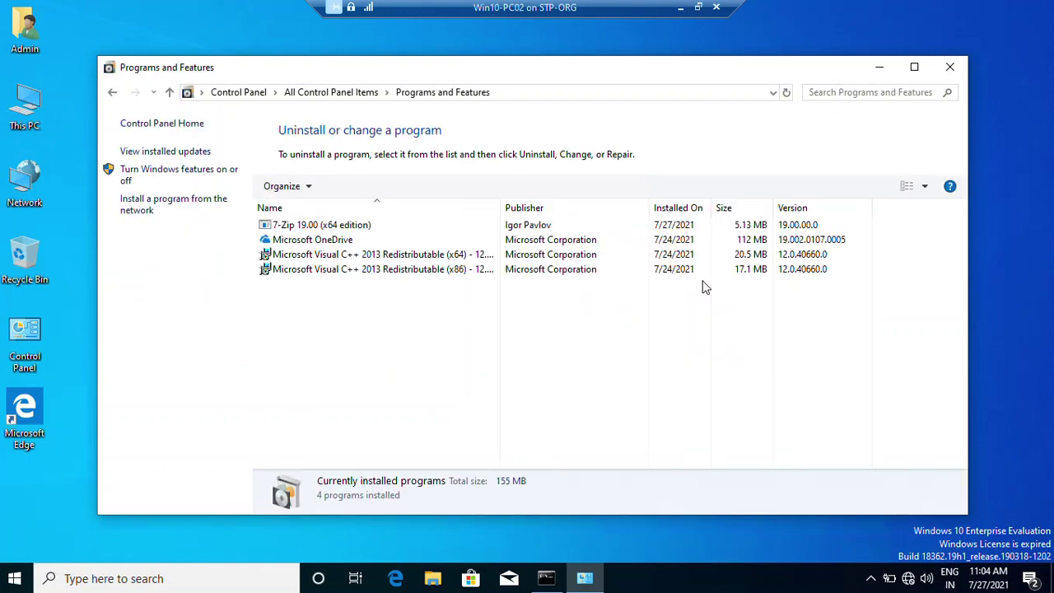
click(333, 227)
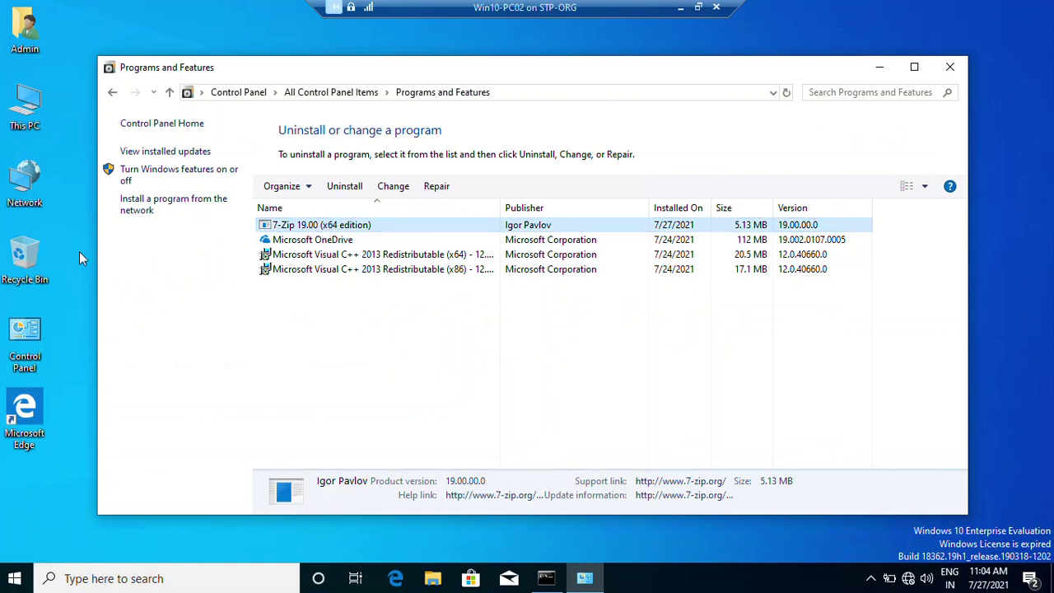